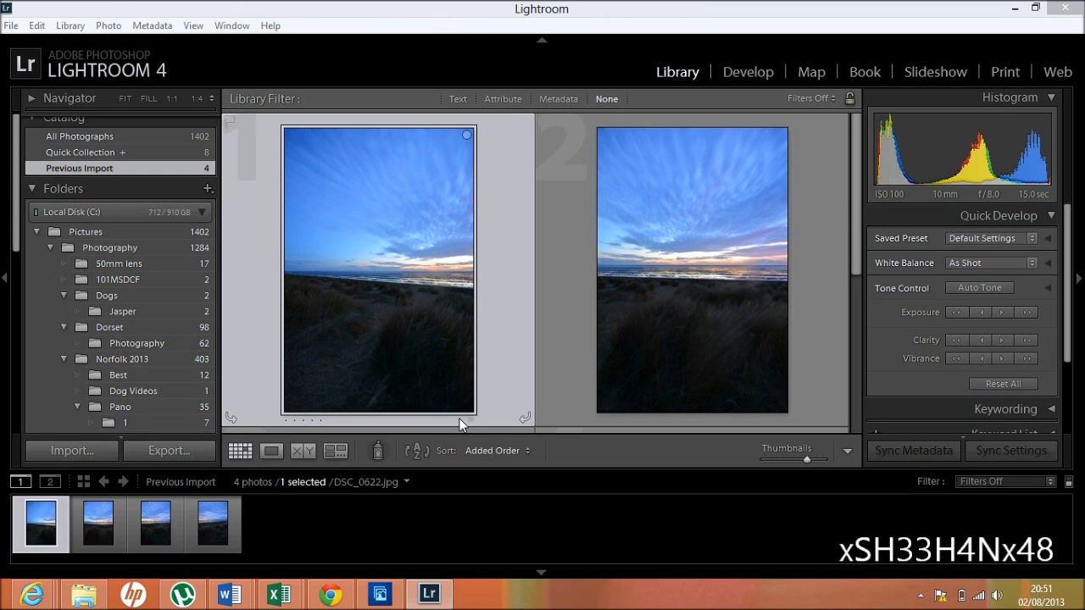
# In Develop's Basic panel, set Highlights to -100, Shadows to +100 and Whites to about +21
pyautogui.click(739, 77)
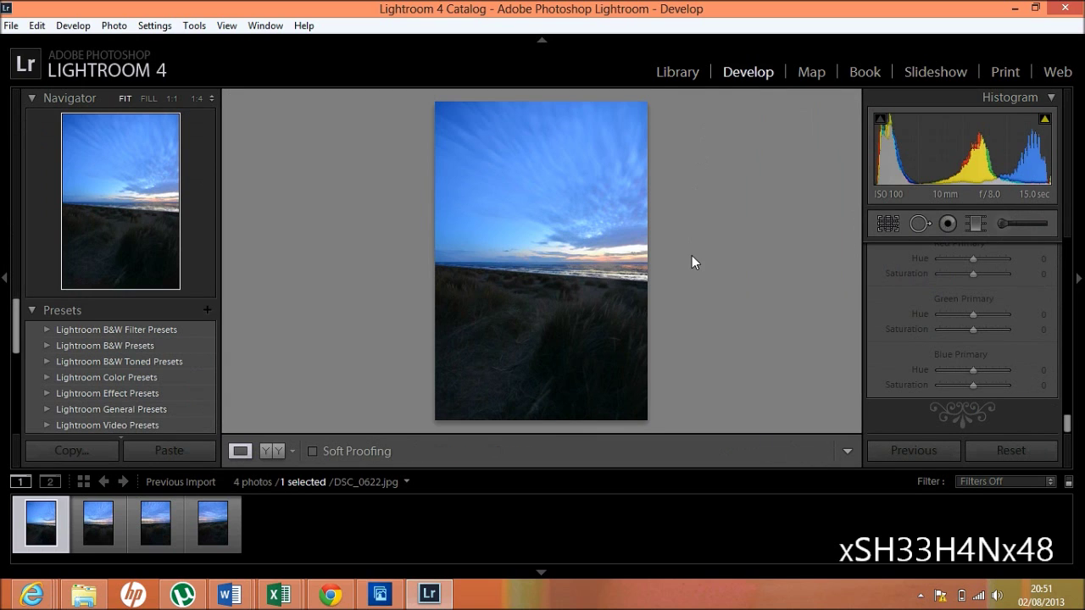
pyautogui.moveTo(1069, 429); pyautogui.dragTo(1069, 254)
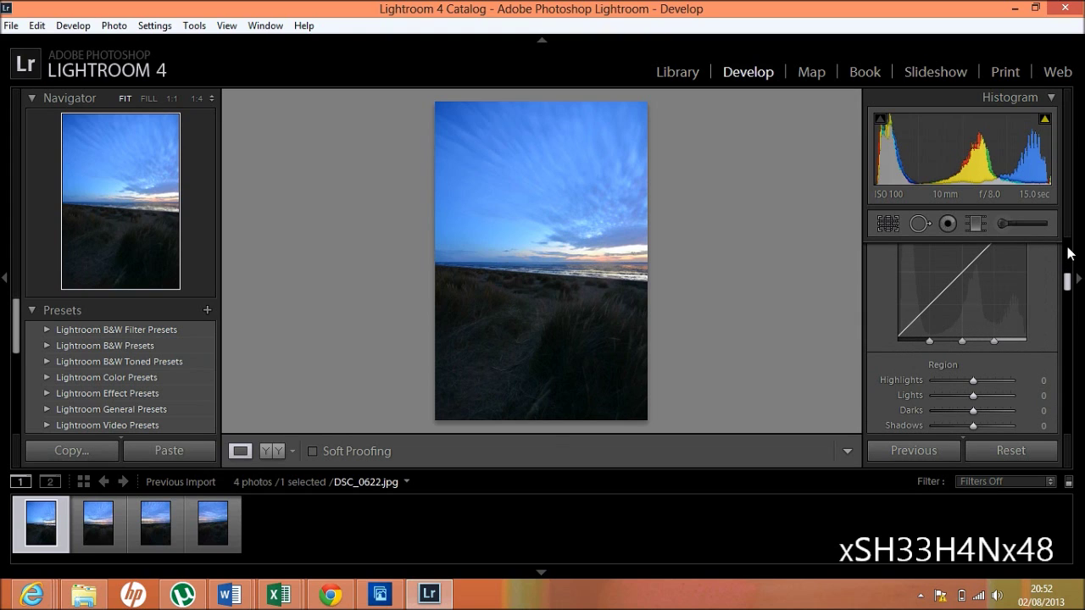
pyautogui.moveTo(1067, 280); pyautogui.dragTo(1067, 248)
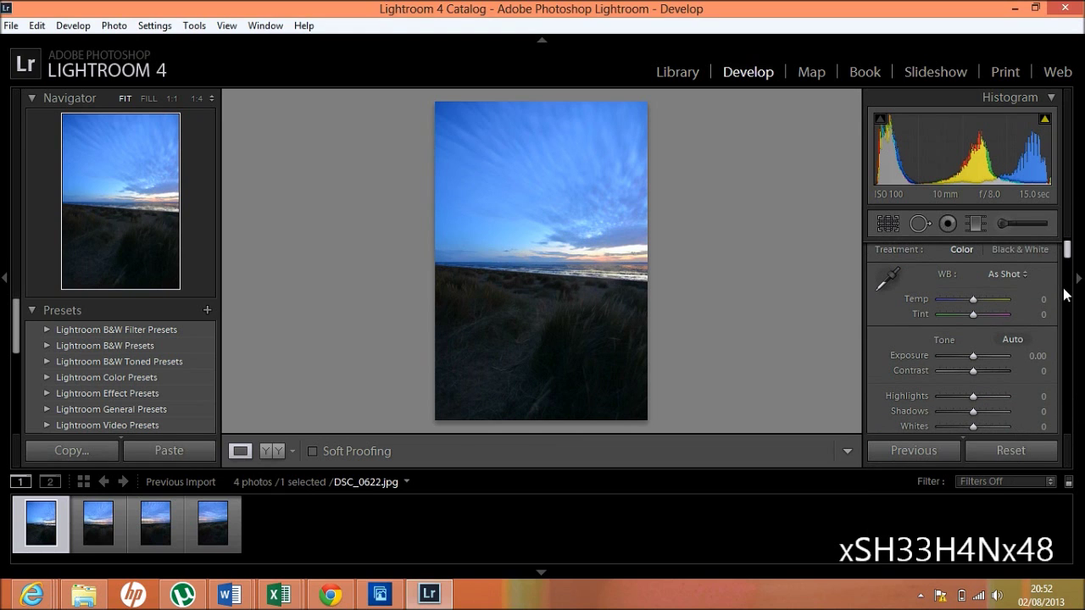
pyautogui.scroll(1, 1069, 247)
pyautogui.scroll(-4, 1069, 250)
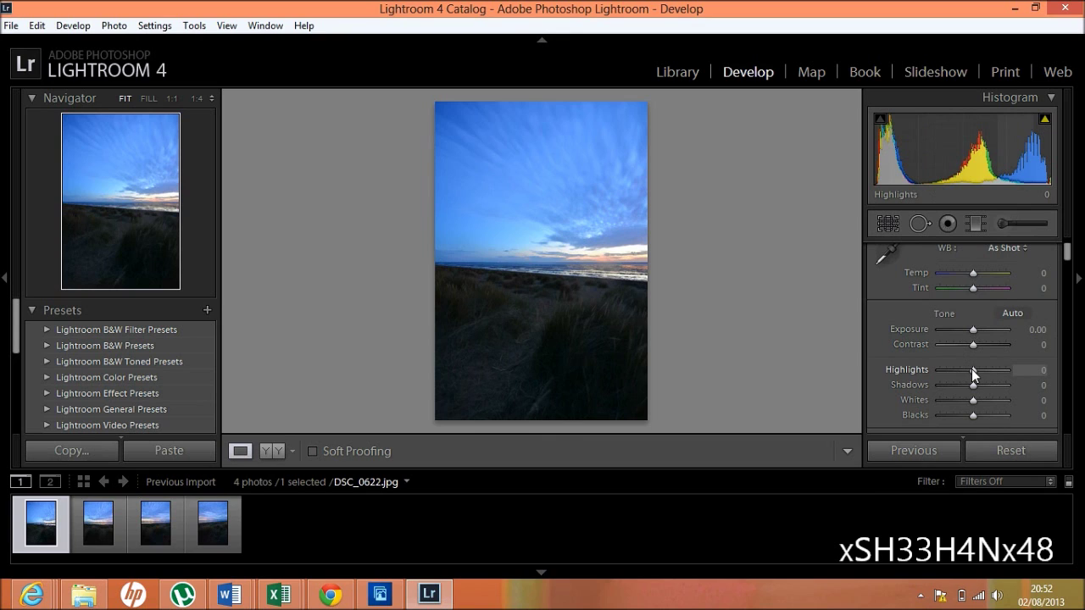
pyautogui.moveTo(972, 371); pyautogui.dragTo(911, 373)
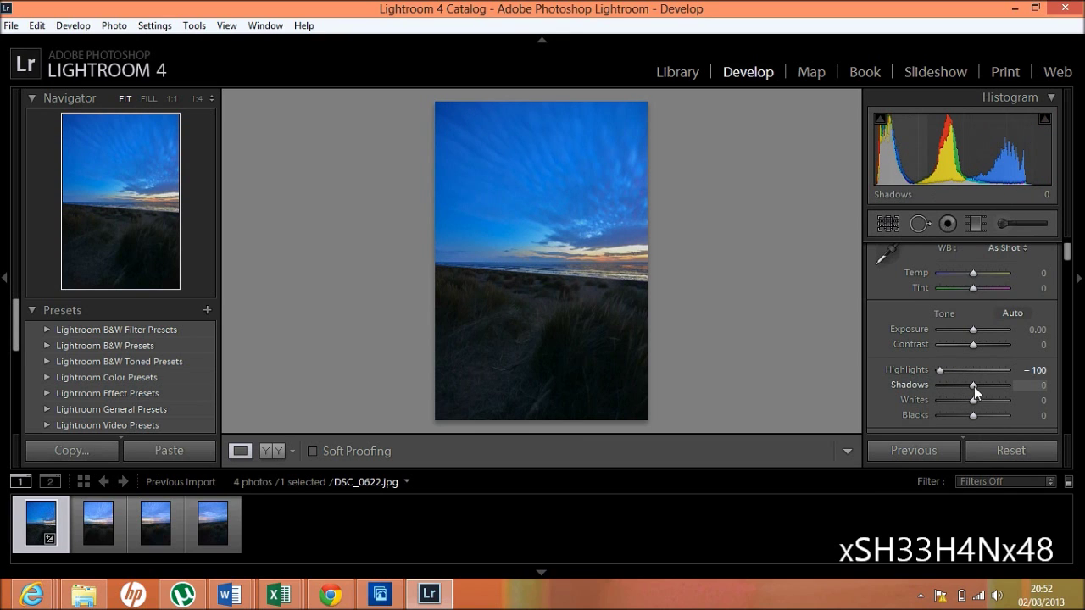
pyautogui.moveTo(974, 387); pyautogui.dragTo(1013, 386)
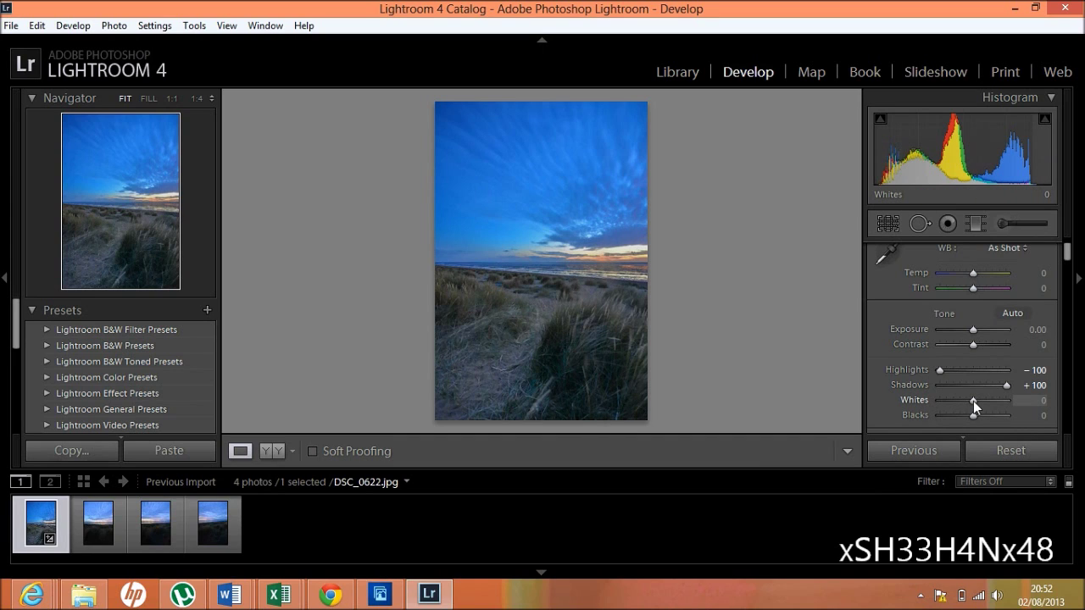
pyautogui.moveTo(973, 401); pyautogui.dragTo(980, 401)
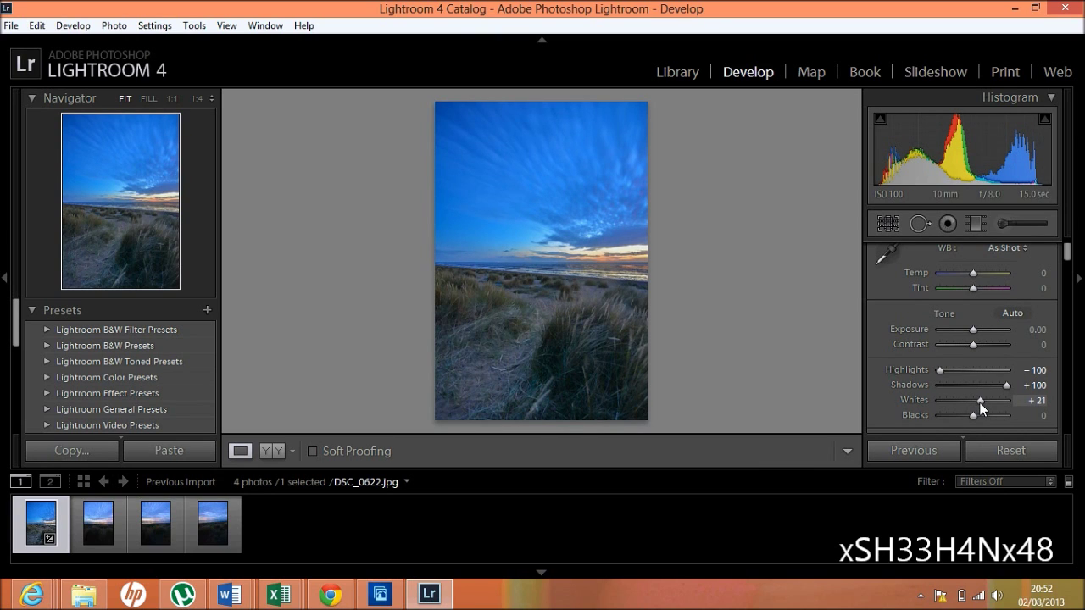
# Raise Whites to +45 and drop Blacks to -33, checking the shadow clipping warning
pyautogui.moveTo(980, 400); pyautogui.dragTo(989, 400)
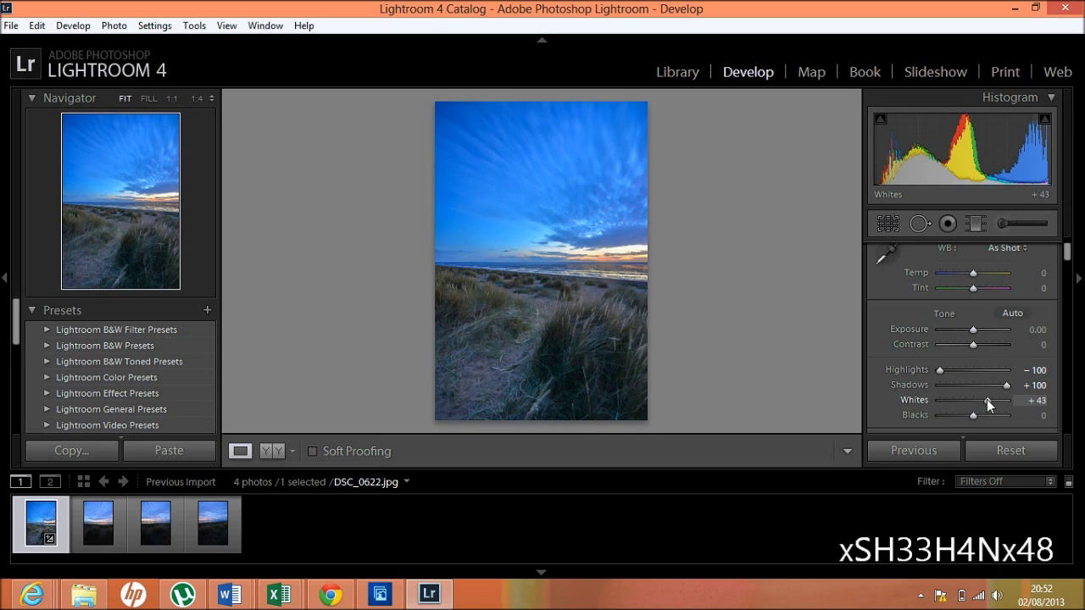
pyautogui.moveTo(988, 400); pyautogui.dragTo(988, 400)
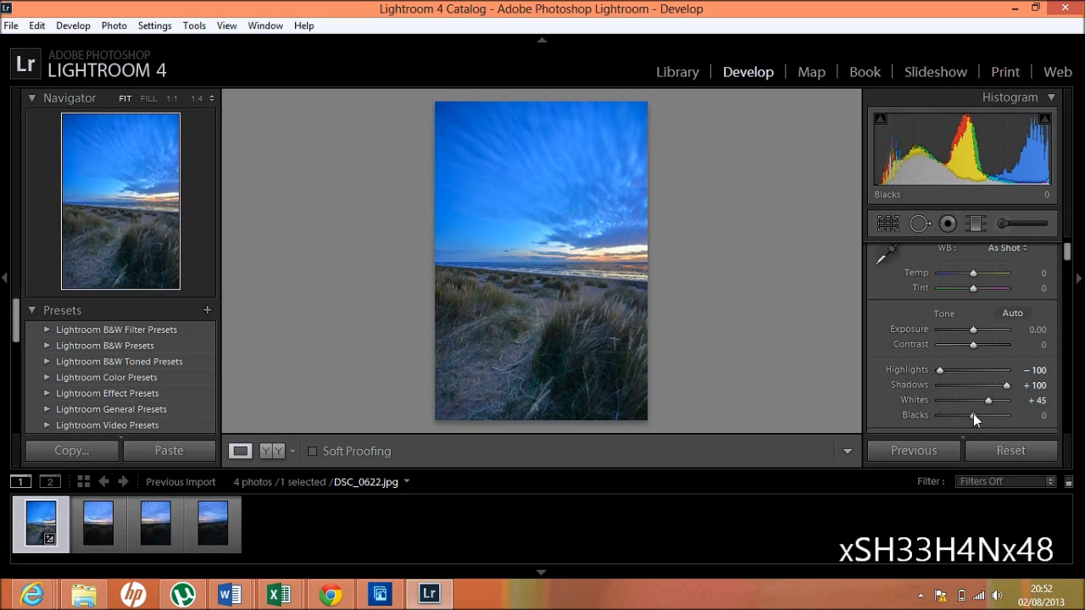
pyautogui.moveTo(971, 415); pyautogui.dragTo(967, 414)
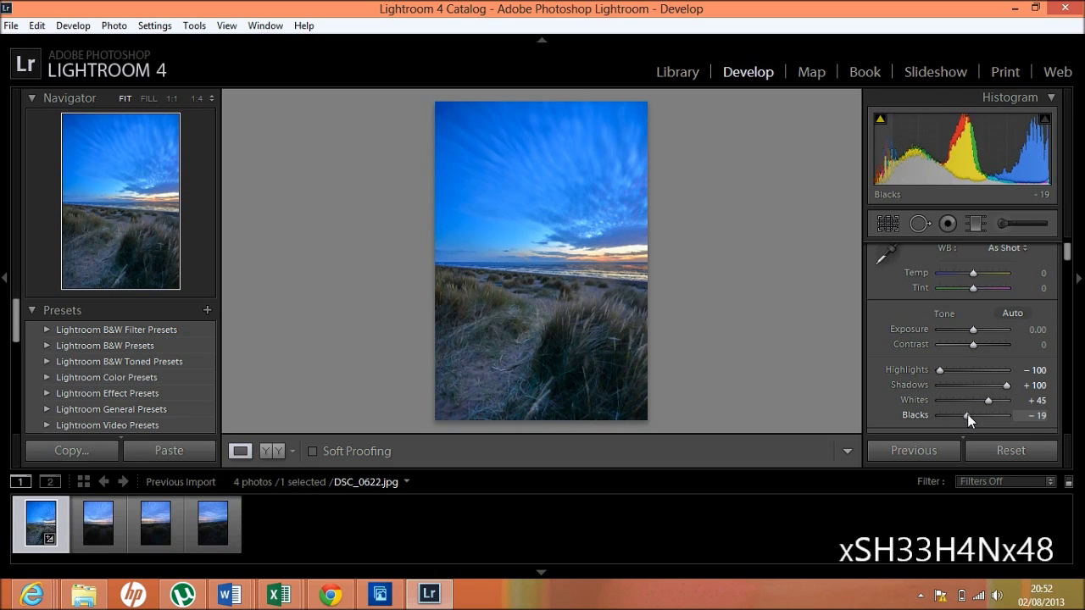
pyautogui.moveTo(967, 414); pyautogui.dragTo(968, 414)
pyautogui.press('Up')
pyautogui.press('Up')
pyautogui.press('Up')
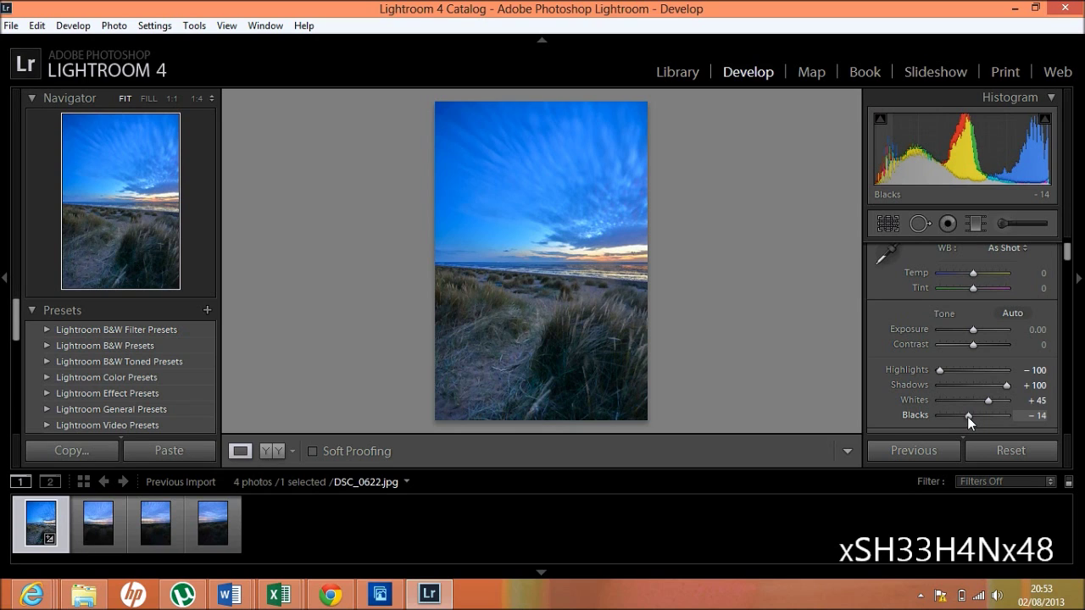
pyautogui.moveTo(967, 416); pyautogui.dragTo(966, 416)
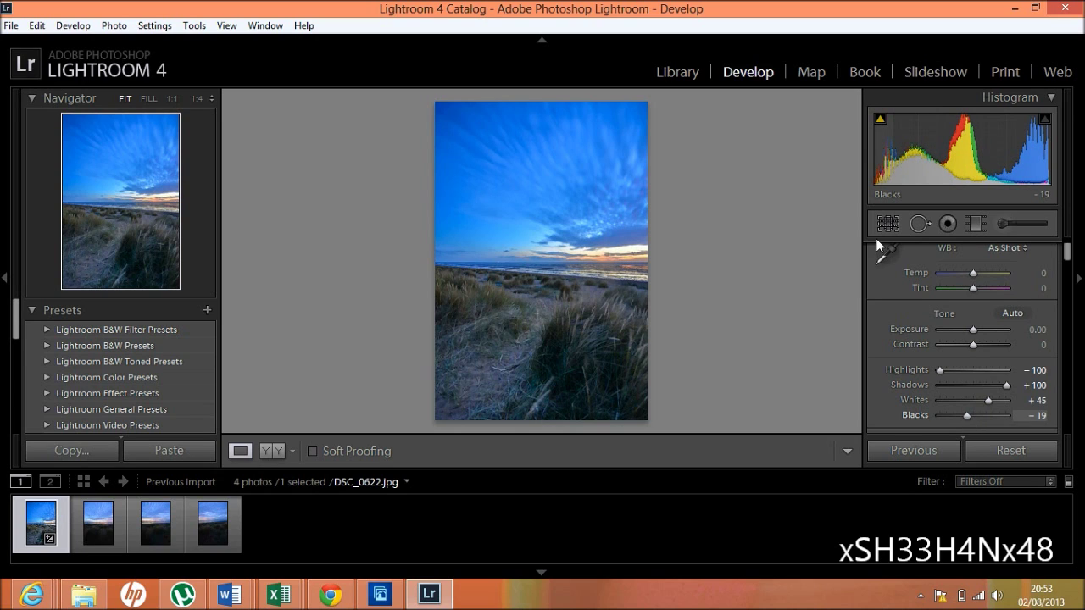
pyautogui.click(880, 121)
pyautogui.moveTo(967, 416); pyautogui.dragTo(958, 416)
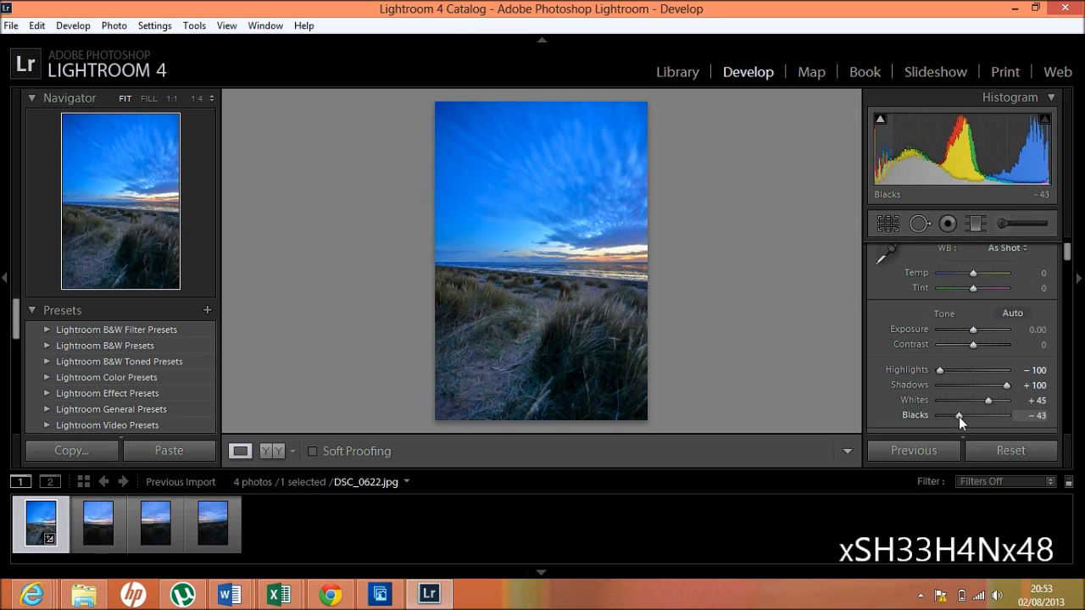
pyautogui.moveTo(961, 417); pyautogui.dragTo(962, 418)
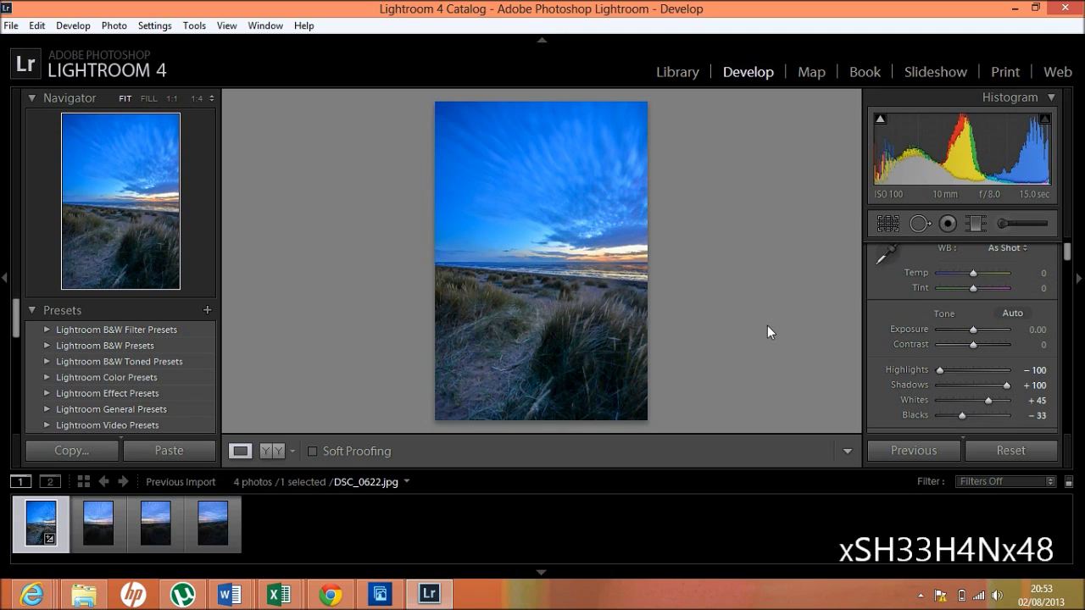
# Add Clarity of +38 in the Basic panel
pyautogui.scroll(-1, 1069, 261)
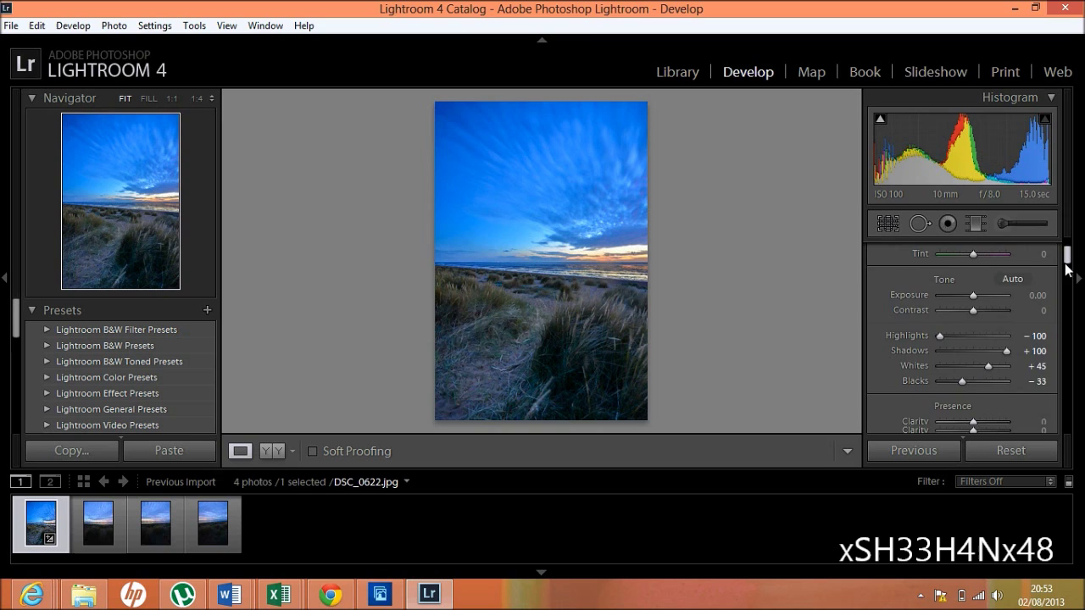
pyautogui.scroll(-2, 967, 407)
pyautogui.moveTo(974, 373); pyautogui.dragTo(987, 370)
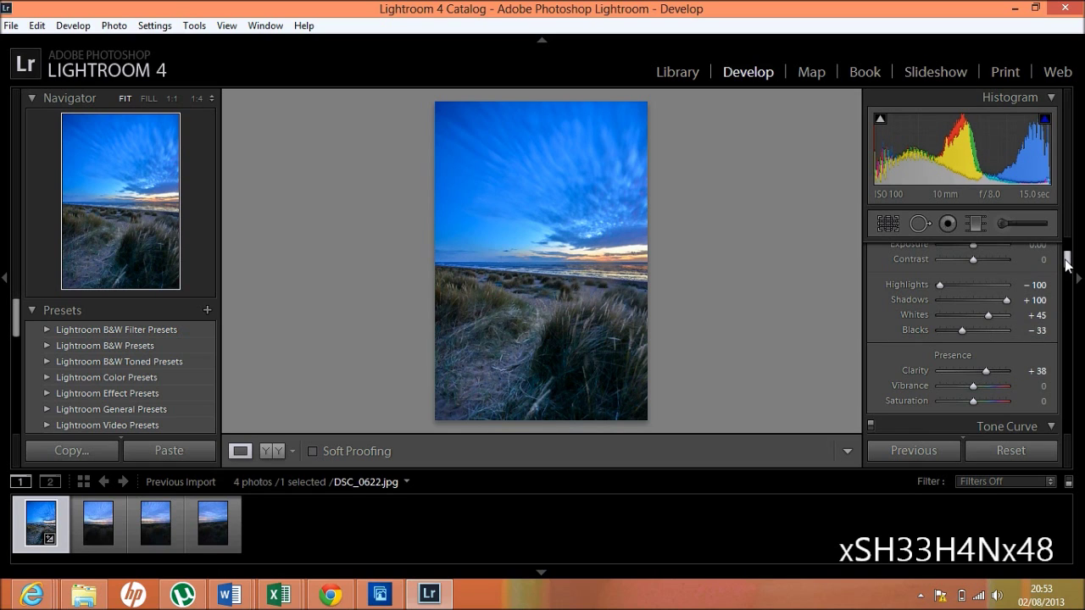
pyautogui.scroll(3, 1065, 253)
pyautogui.scroll(1, 1066, 253)
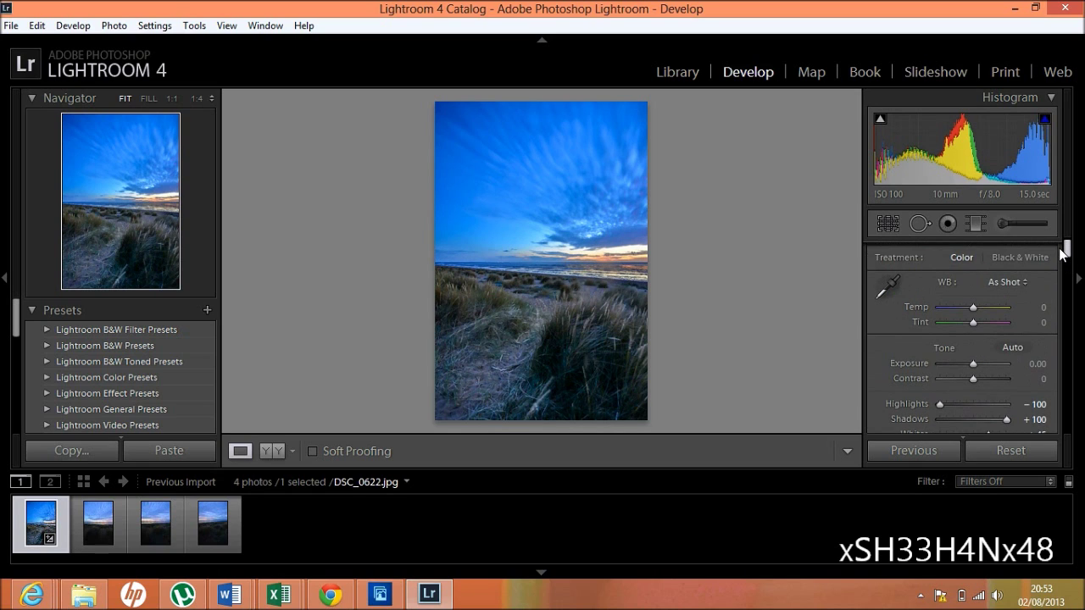
# Draw a graduated filter across the horizon and adjust its exposure and warmth
pyautogui.click(976, 223)
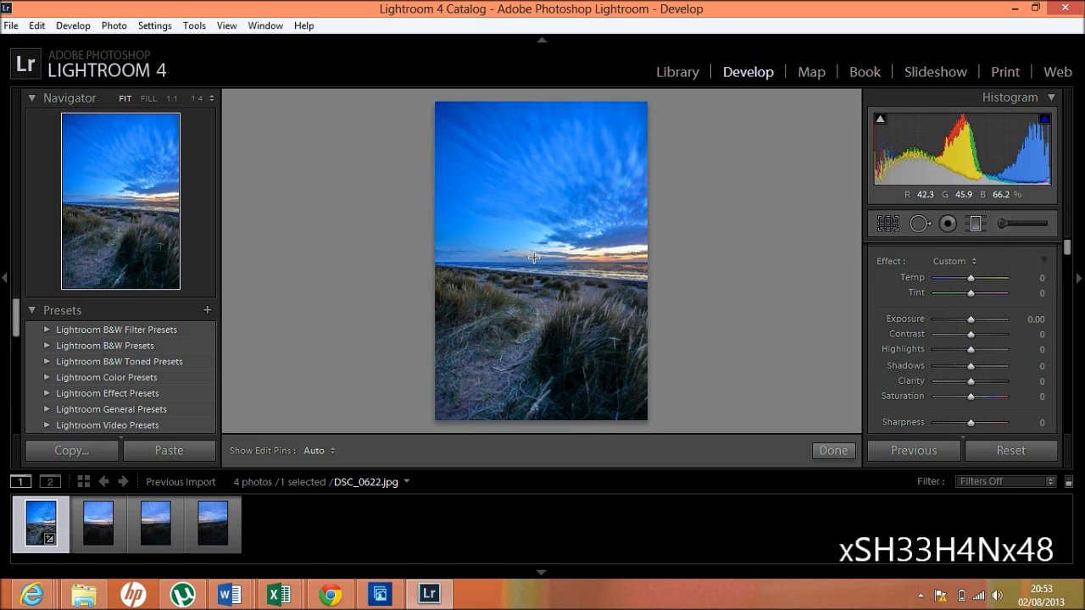
pyautogui.moveTo(545, 242); pyautogui.dragTo(547, 271)
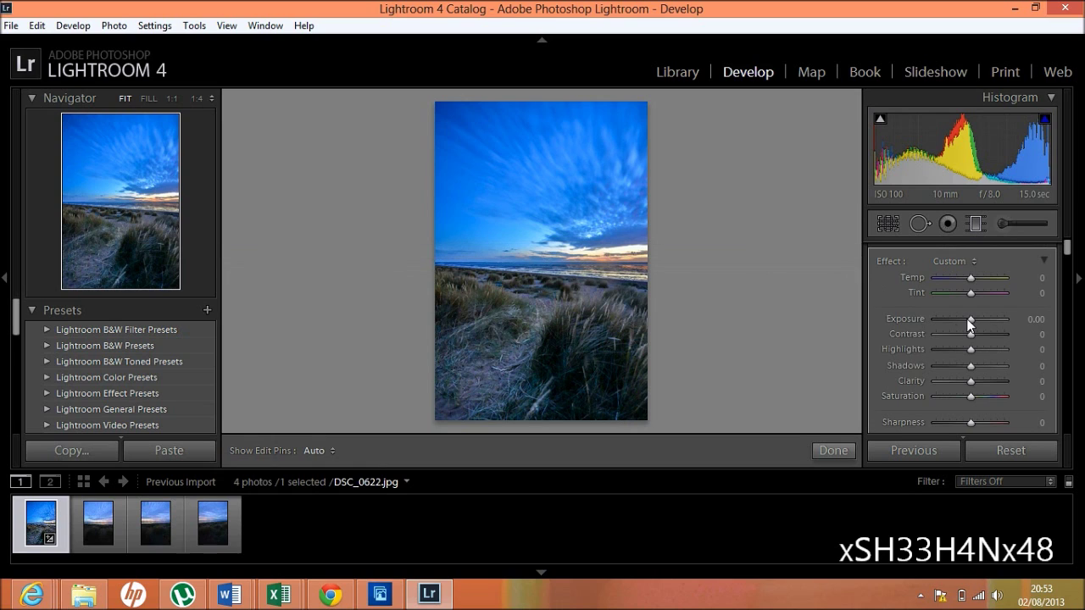
pyautogui.moveTo(968, 319); pyautogui.dragTo(967, 320)
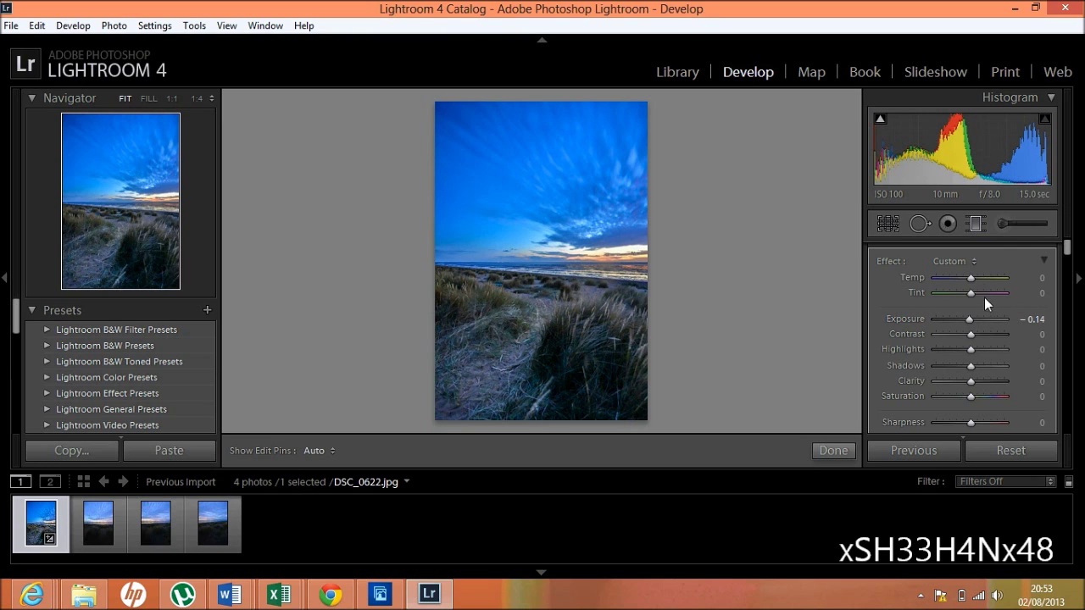
pyautogui.moveTo(971, 278); pyautogui.dragTo(975, 278)
pyautogui.moveTo(972, 278); pyautogui.dragTo(974, 277)
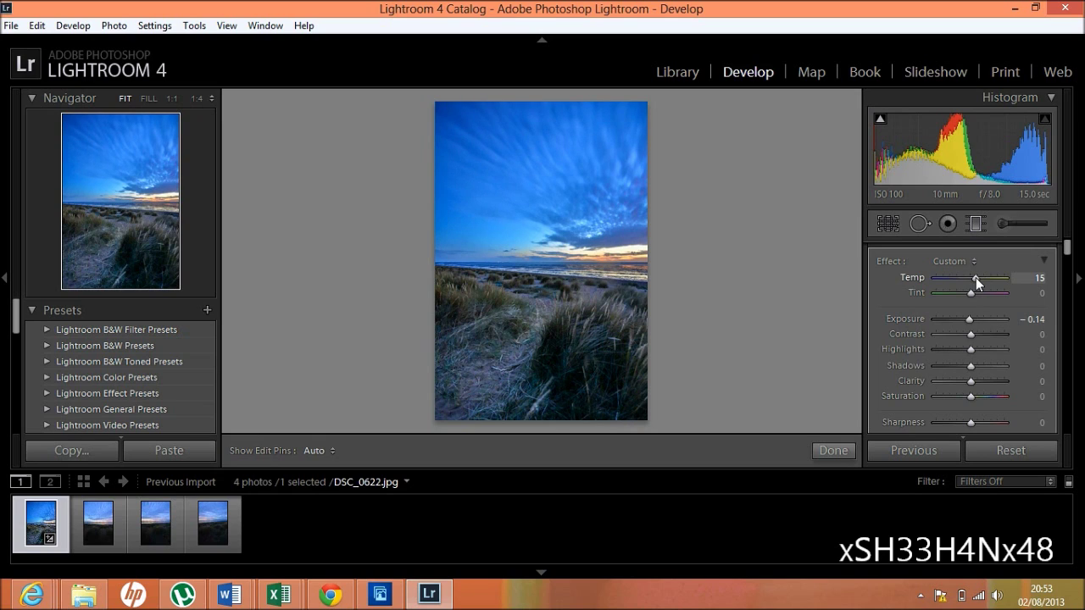
pyautogui.moveTo(976, 277); pyautogui.dragTo(976, 277)
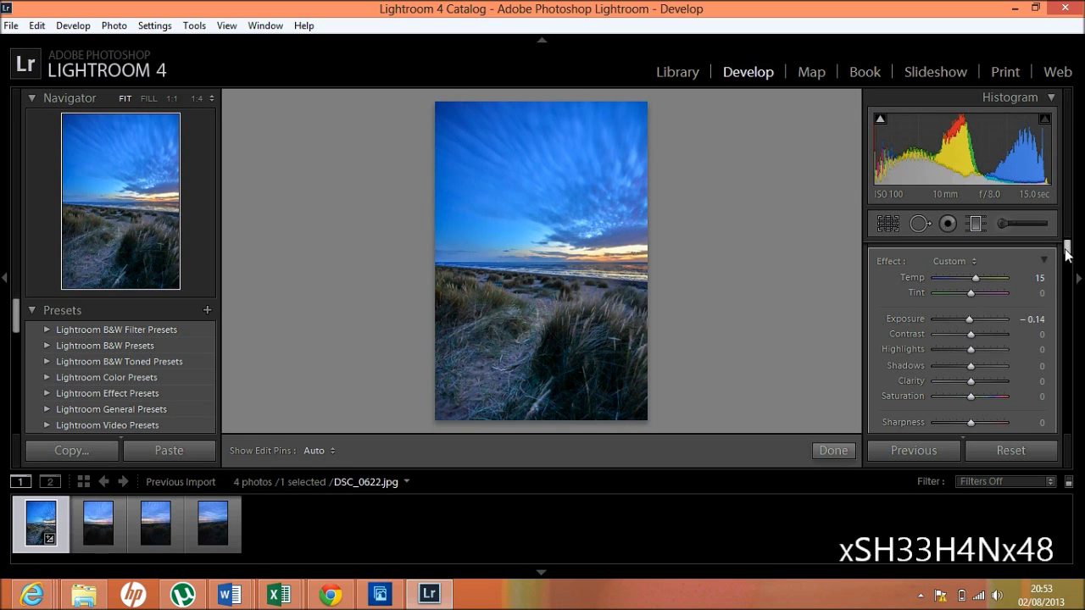
# Set the filter's saturation to -6 and clarity to +20, then close the graduated filter
pyautogui.moveTo(1068, 243); pyautogui.dragTo(1067, 260)
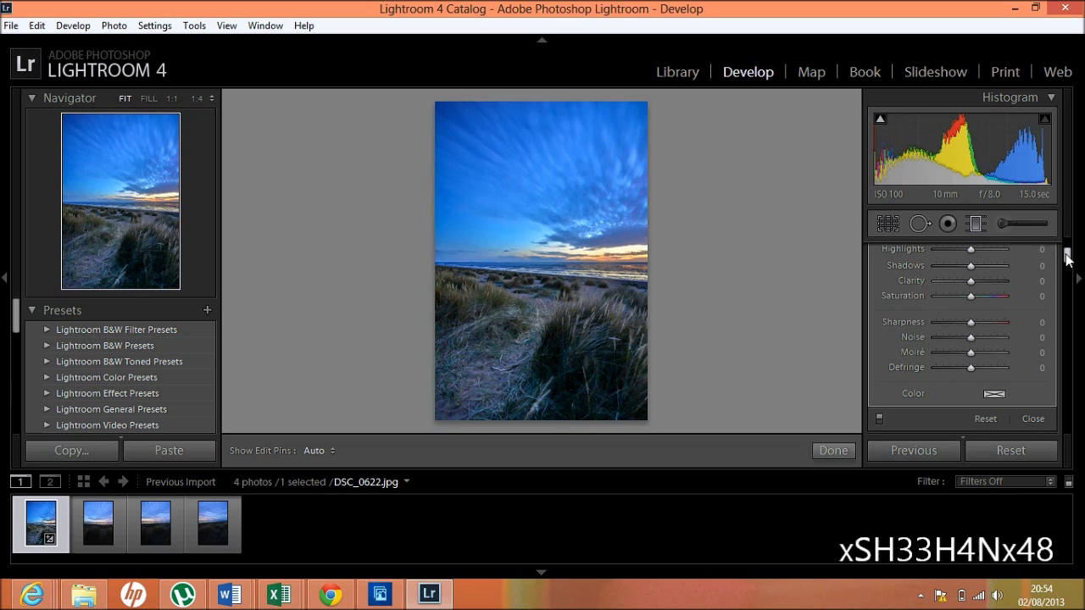
pyautogui.moveTo(1068, 260); pyautogui.dragTo(1063, 257)
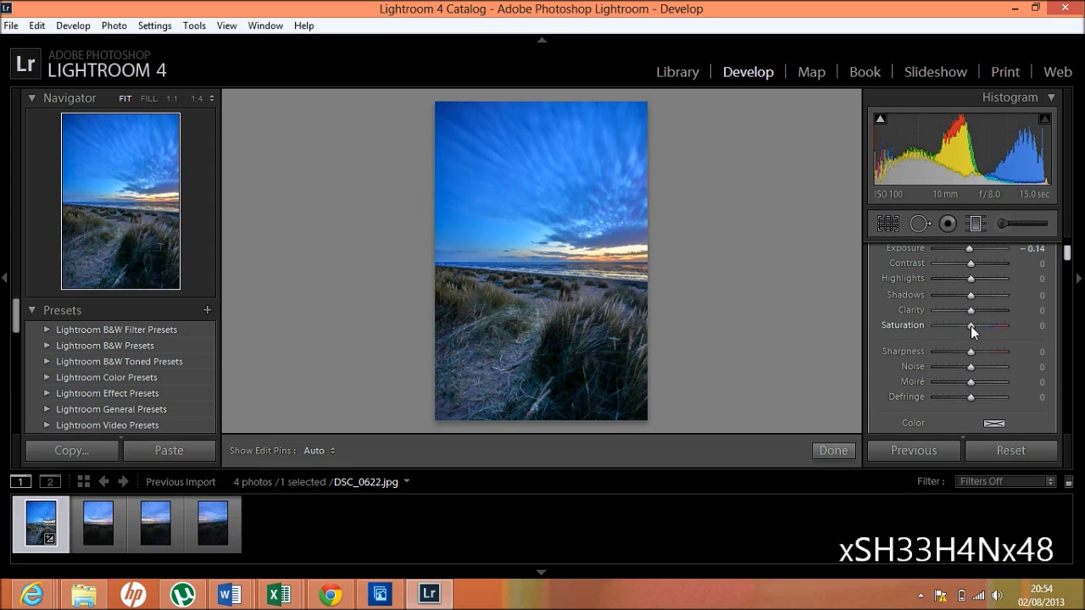
pyautogui.moveTo(970, 325); pyautogui.dragTo(967, 325)
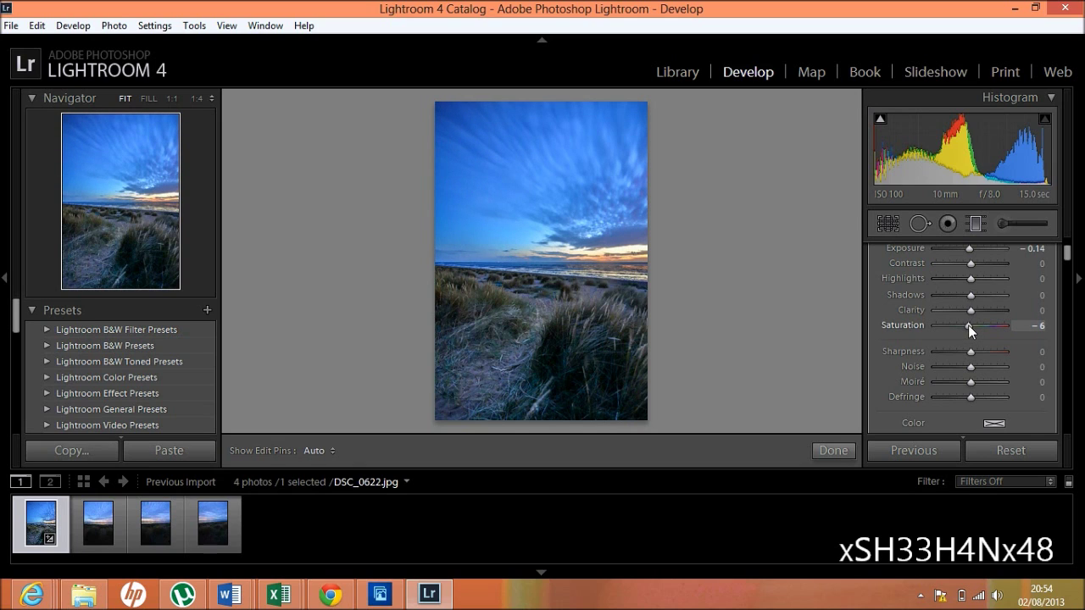
pyautogui.moveTo(972, 310); pyautogui.dragTo(978, 312)
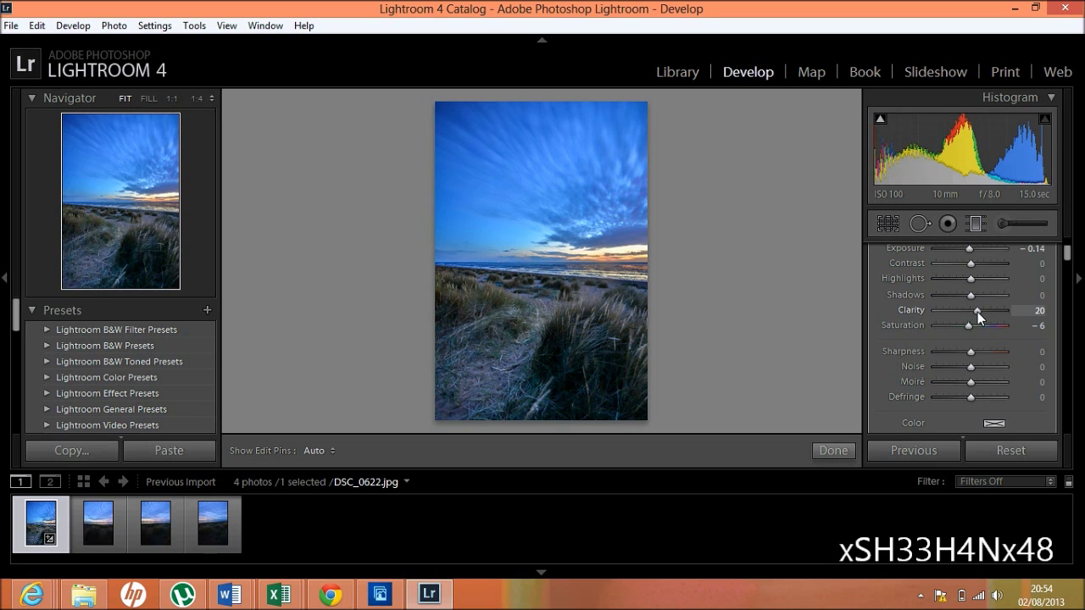
pyautogui.click(977, 222)
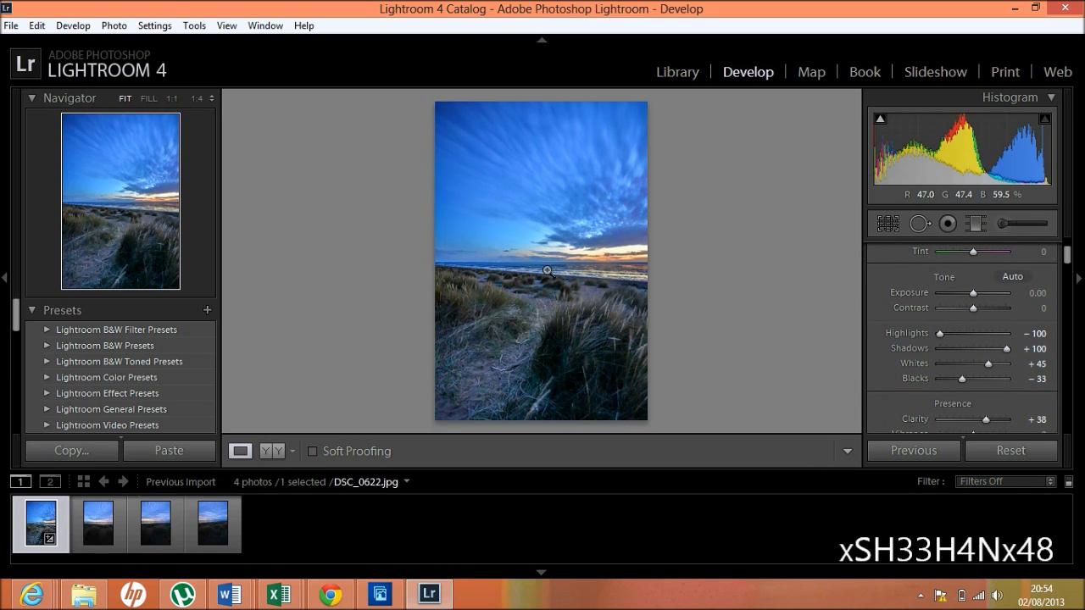
# Draw a new horizon graduated filter with Temp +40, Exposure +0.23, Clarity +54, Saturation +6
pyautogui.click(977, 224)
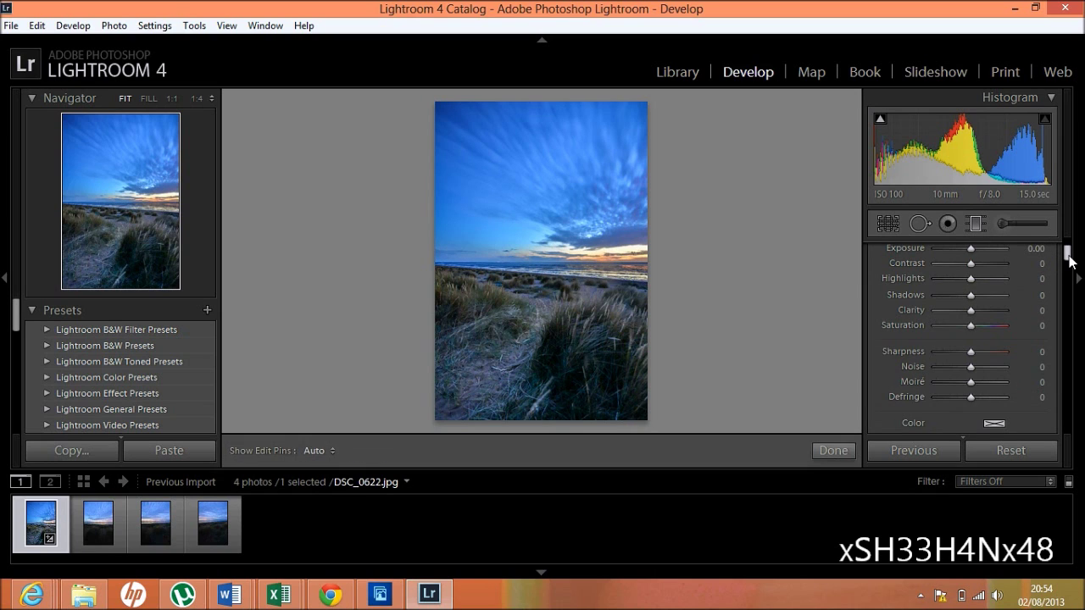
pyautogui.moveTo(1069, 256); pyautogui.dragTo(1068, 245)
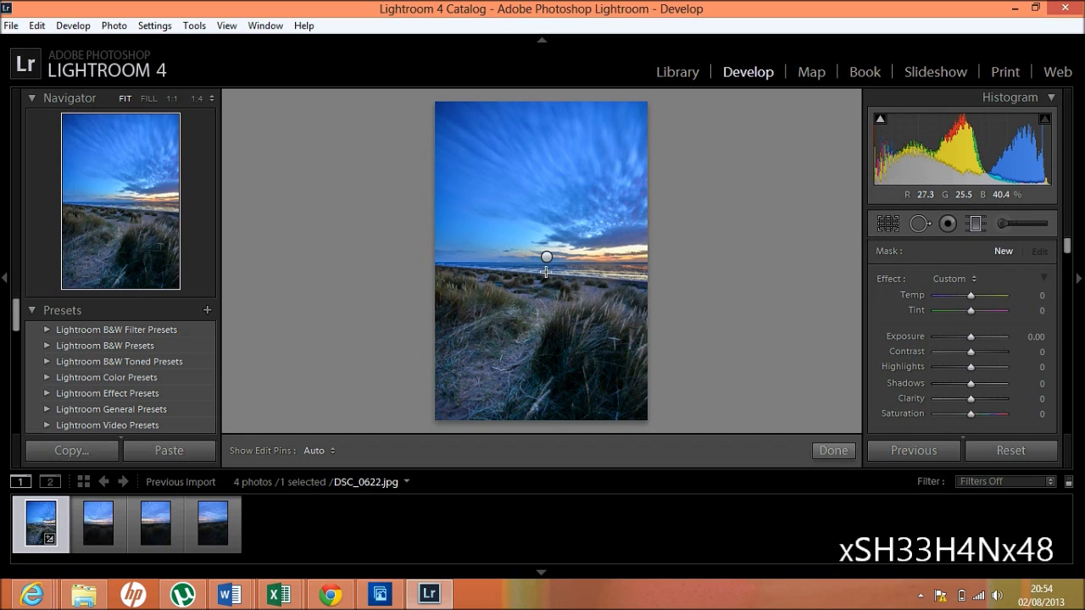
pyautogui.moveTo(546, 272); pyautogui.dragTo(546, 251)
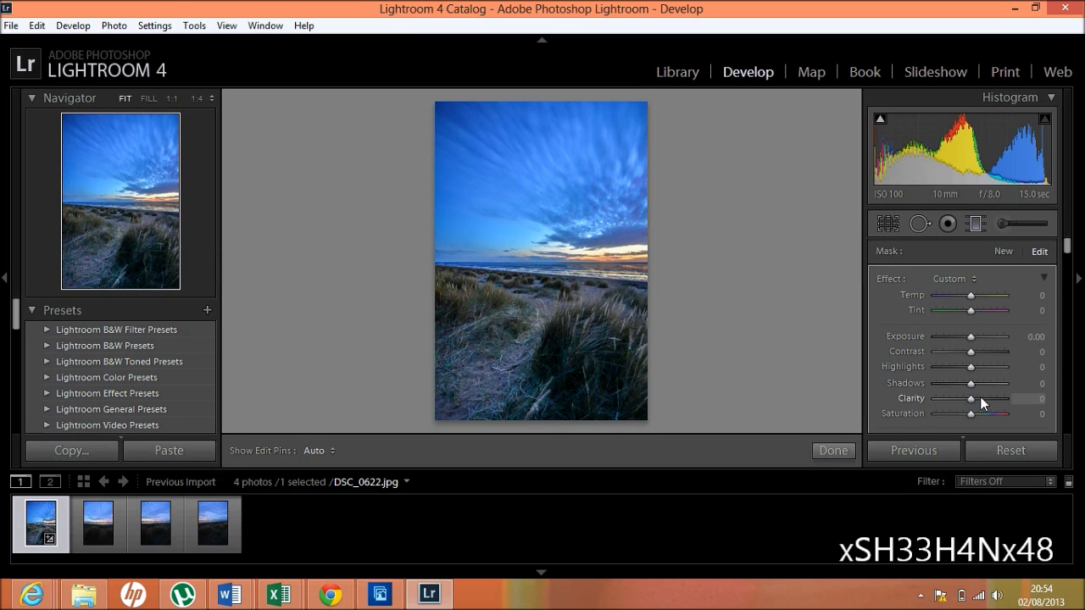
pyautogui.moveTo(980, 397); pyautogui.dragTo(981, 397)
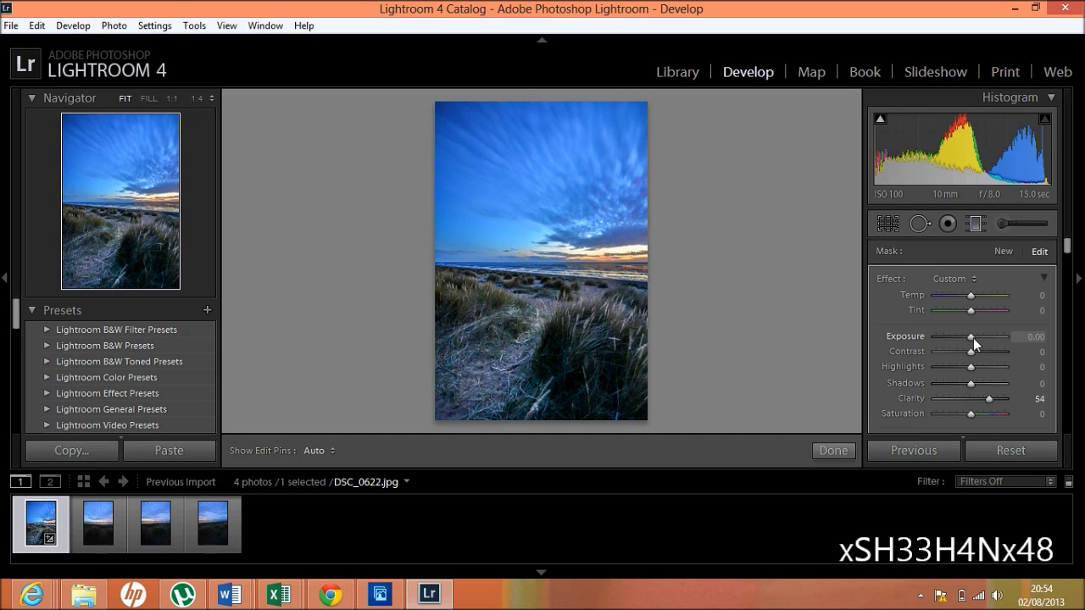
pyautogui.moveTo(973, 338); pyautogui.dragTo(976, 338)
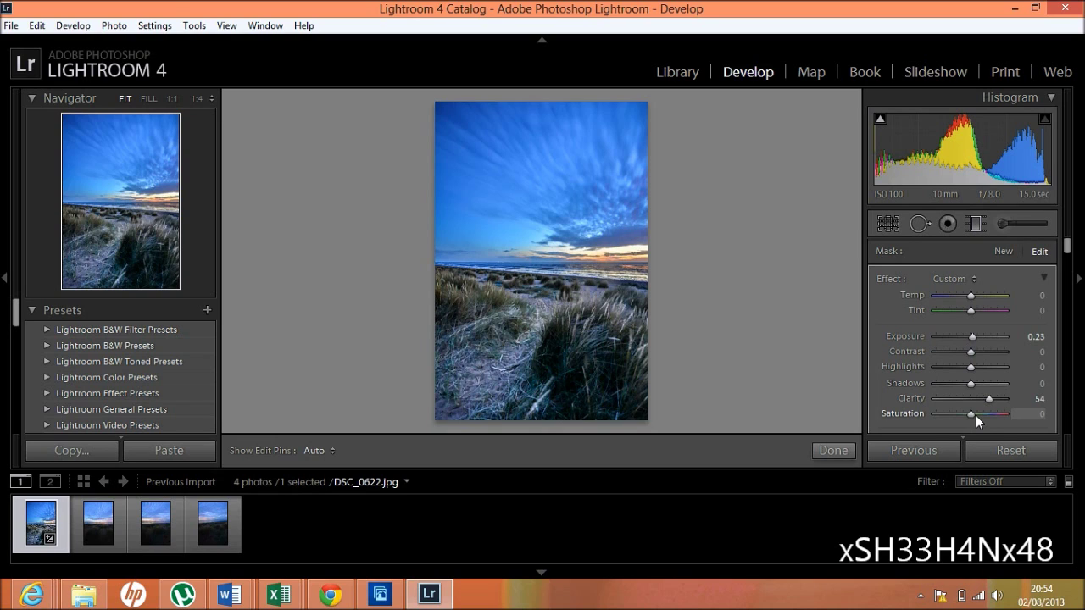
pyautogui.moveTo(972, 415); pyautogui.dragTo(973, 415)
pyautogui.moveTo(971, 296); pyautogui.dragTo(984, 297)
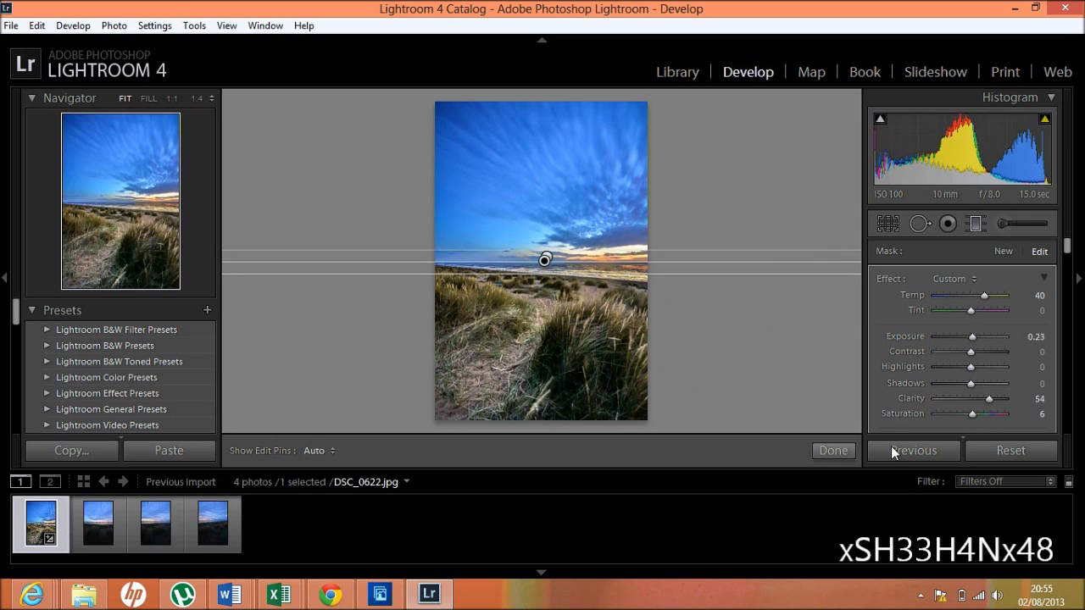
pyautogui.moveTo(1067, 248); pyautogui.dragTo(1064, 360)
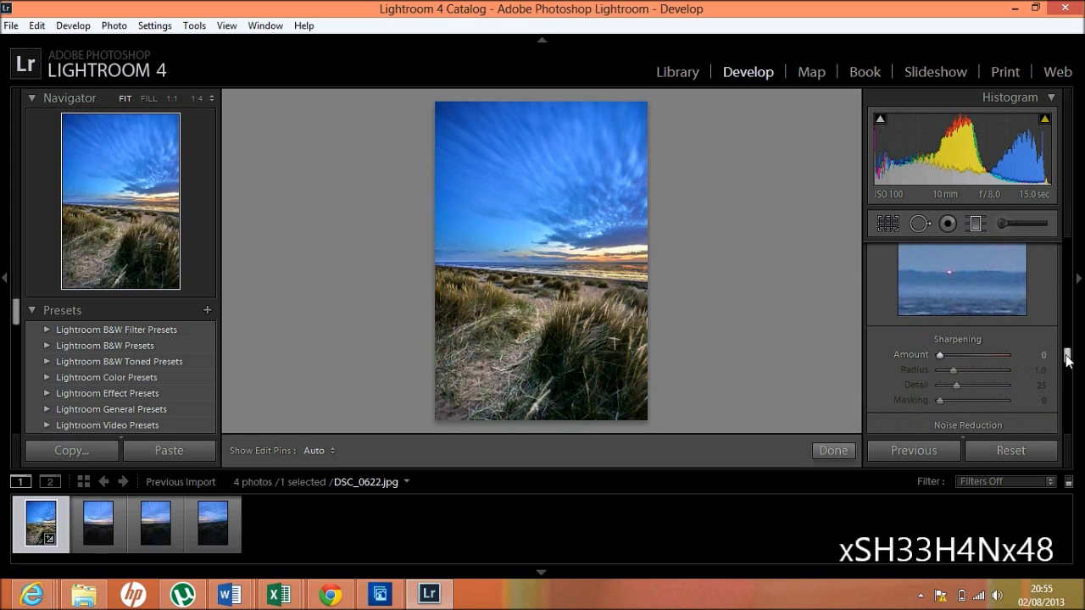
# Set the Detail panel's Sharpening Amount to 46
pyautogui.scroll(3, 1017, 322)
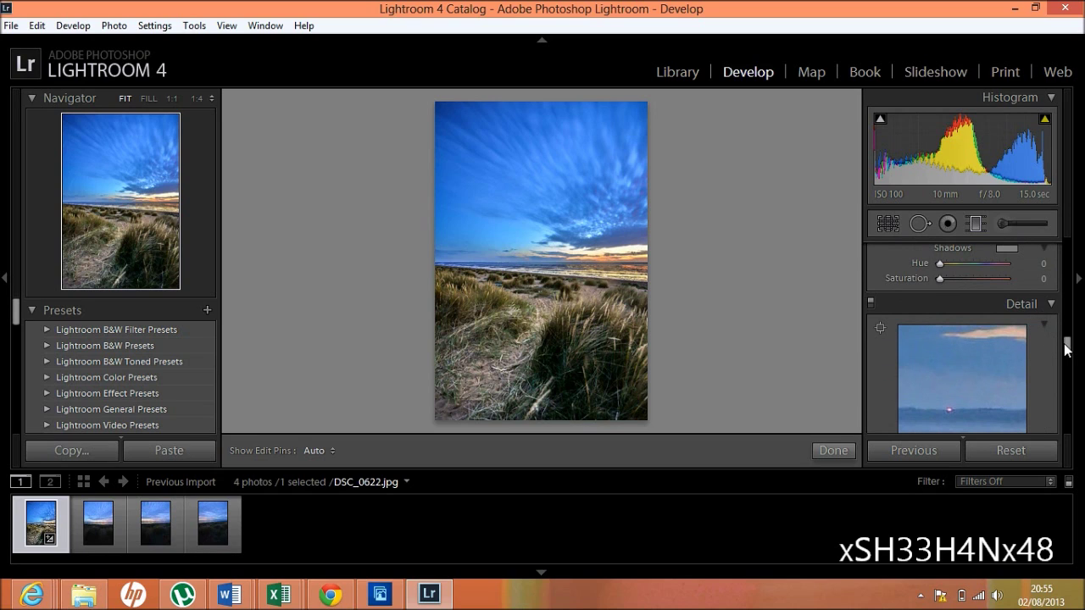
pyautogui.moveTo(1067, 346); pyautogui.dragTo(1067, 359)
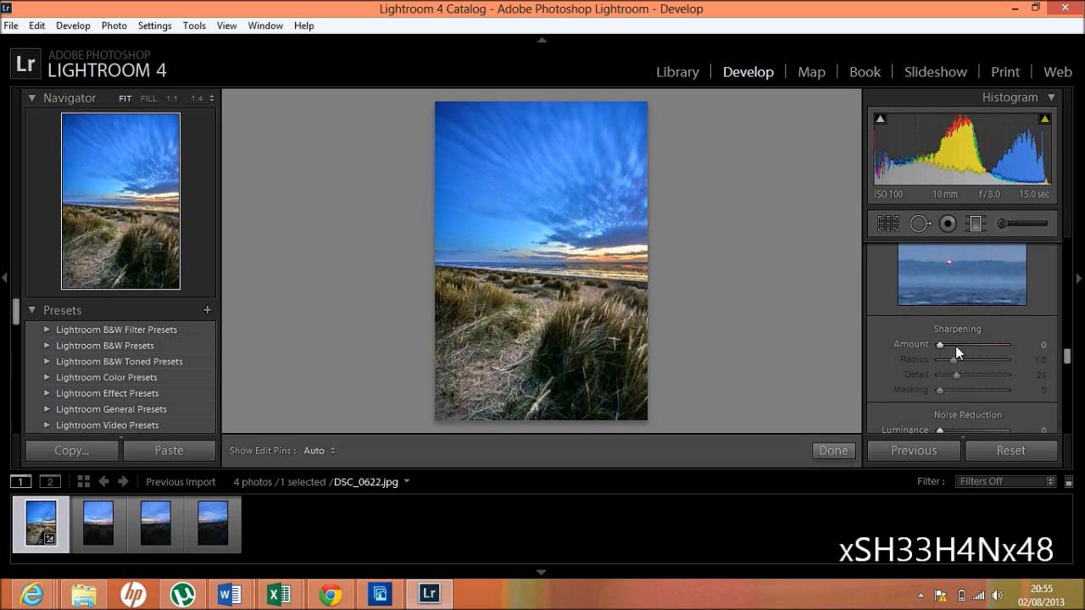
pyautogui.moveTo(943, 344); pyautogui.dragTo(968, 344)
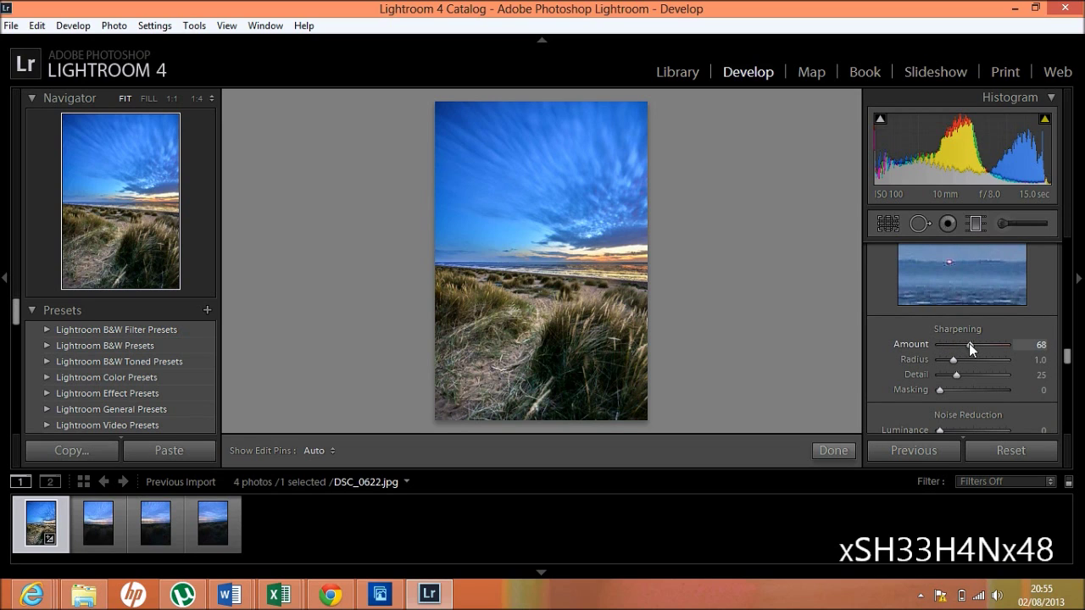
pyautogui.moveTo(968, 344); pyautogui.dragTo(959, 343)
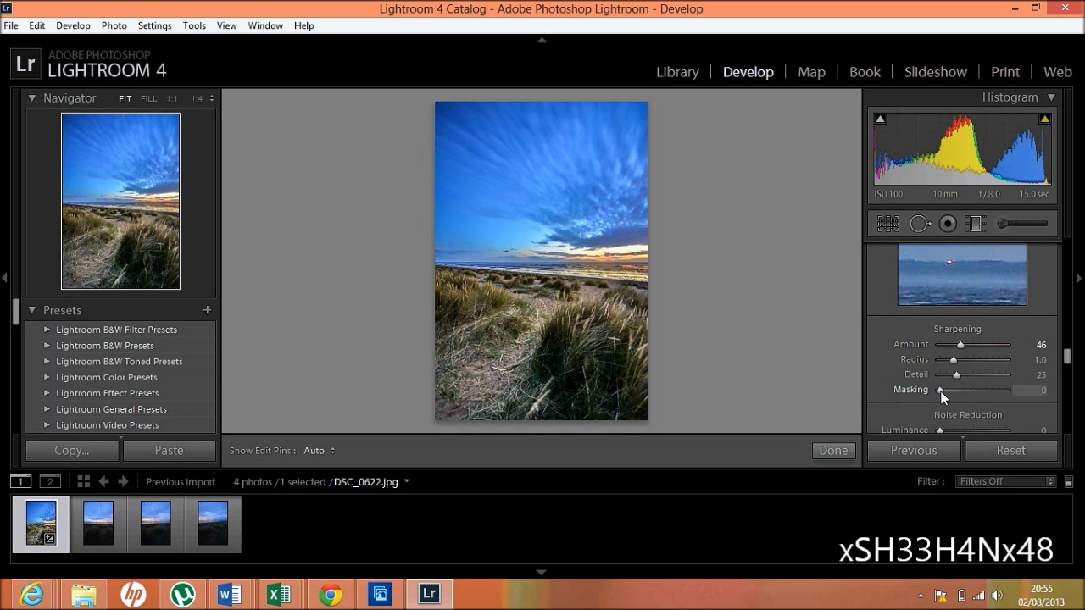
# Set sharpening Masking to 40 while viewing the Alt mask preview
pyautogui.press('alt')
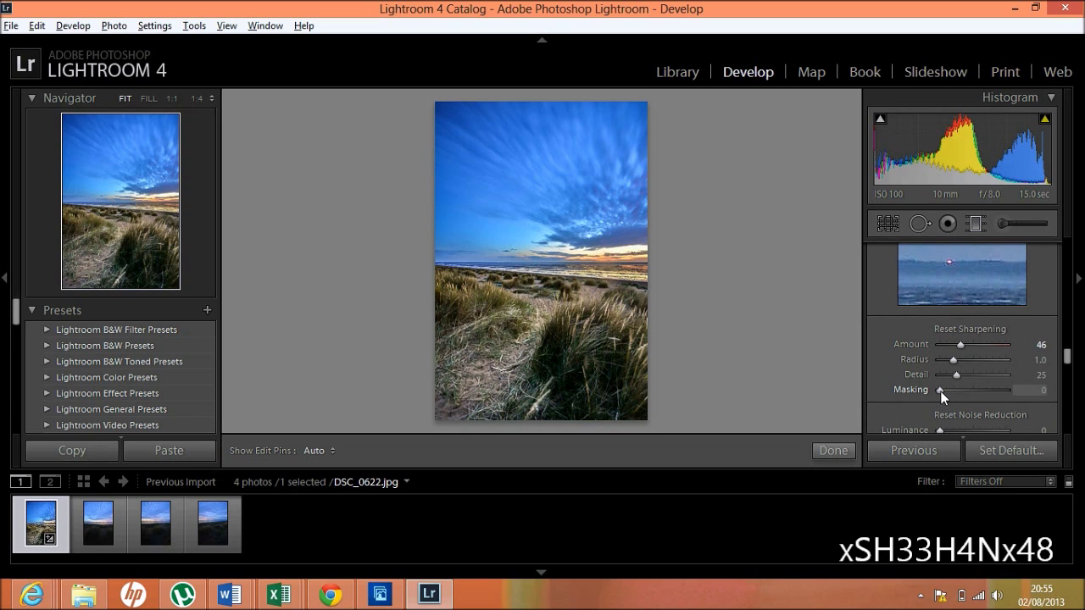
pyautogui.keyDown('alt'); pyautogui.click(940, 391); pyautogui.keyUp('alt')
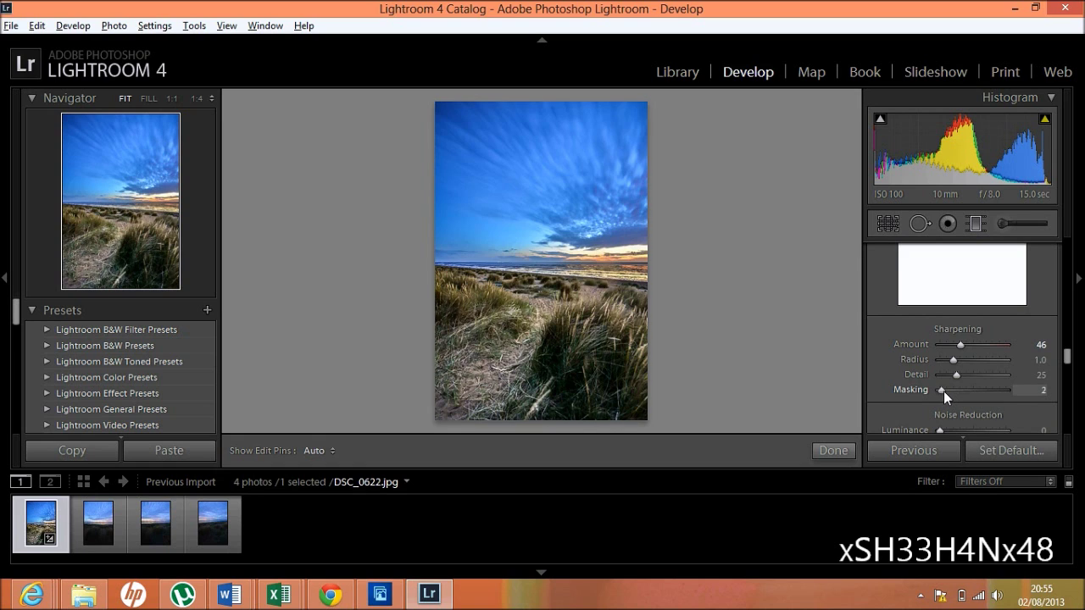
pyautogui.moveTo(943, 391); pyautogui.dragTo(964, 390)
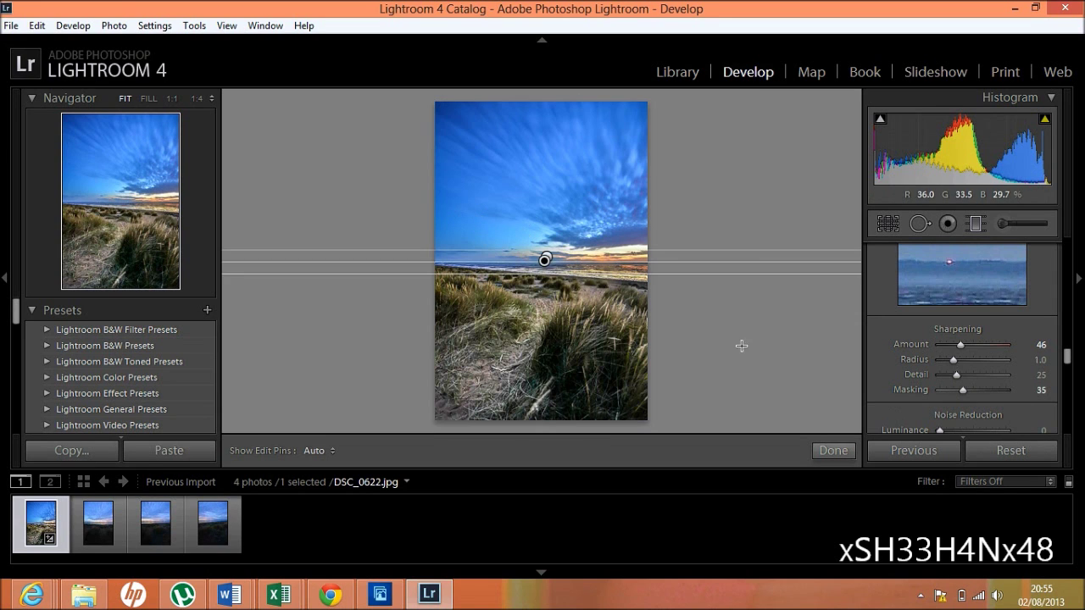
pyautogui.keyDown('alt'); pyautogui.click(962, 391); pyautogui.keyUp('alt')
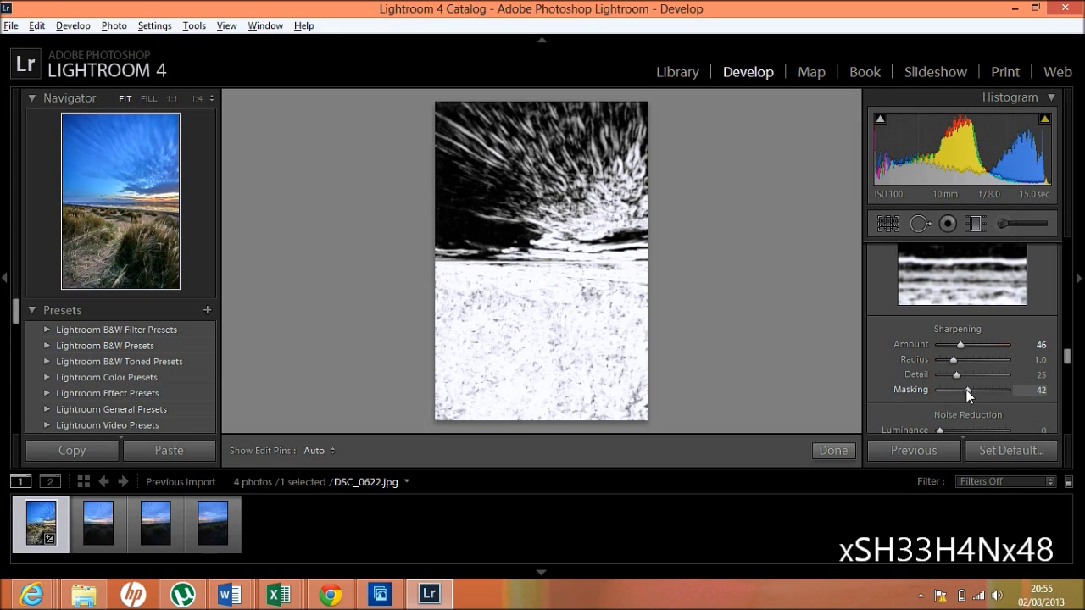
pyautogui.moveTo(966, 390); pyautogui.dragTo(967, 389)
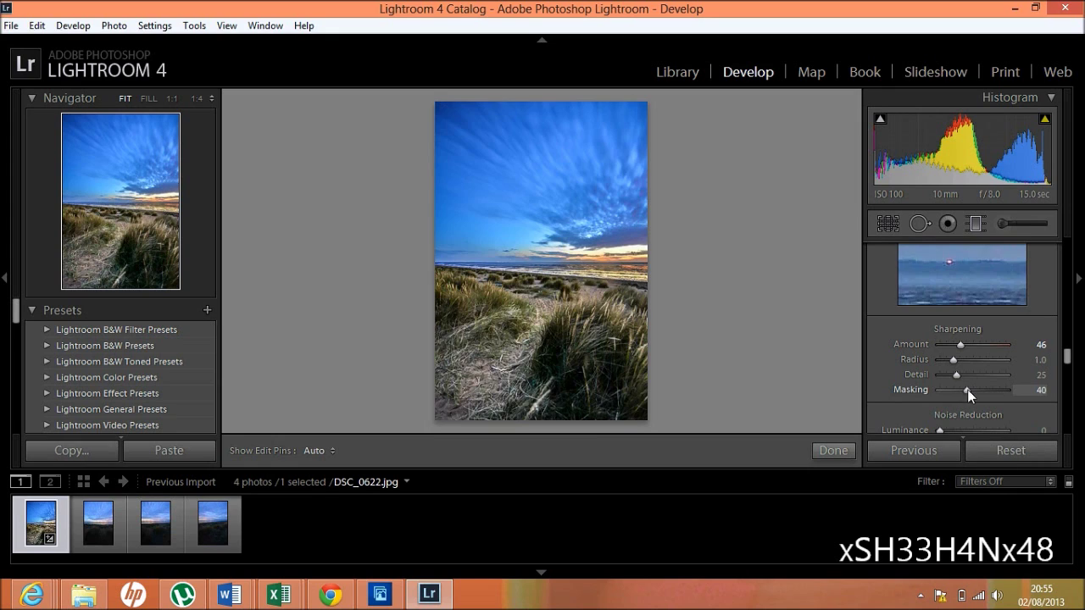
pyautogui.click(1071, 370)
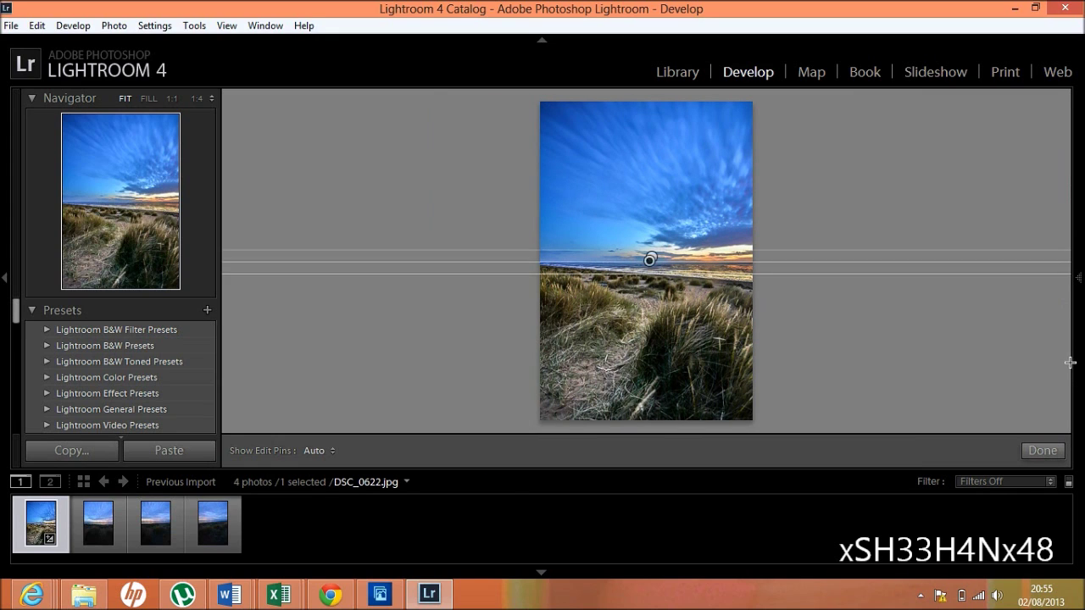
pyautogui.click(1073, 370)
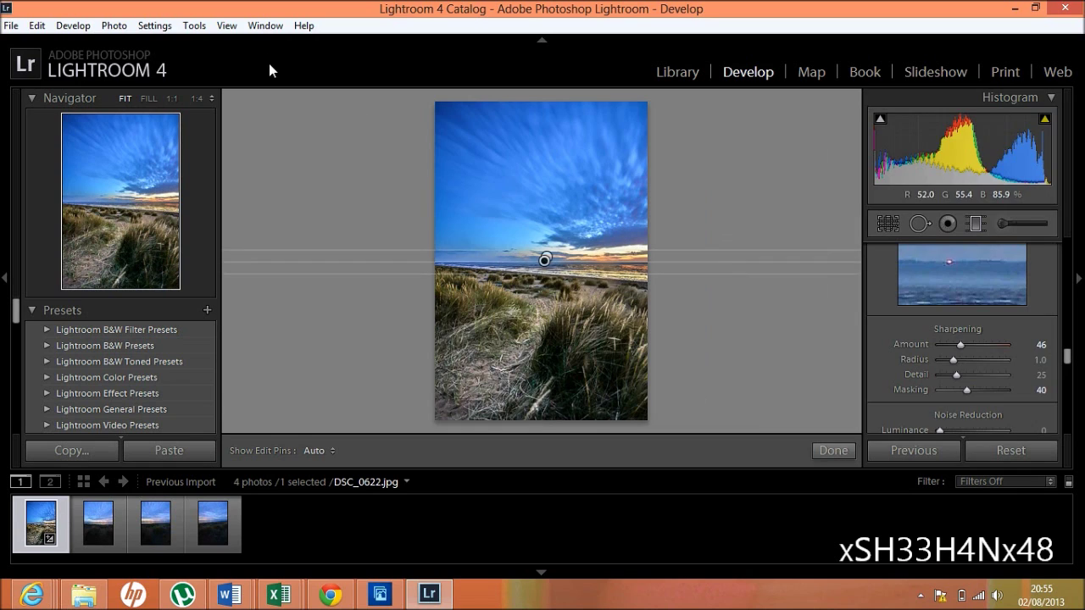
# Zoom to 3:1 to inspect the dune grass, then set Luminance noise reduction to 23
pyautogui.click(195, 98)
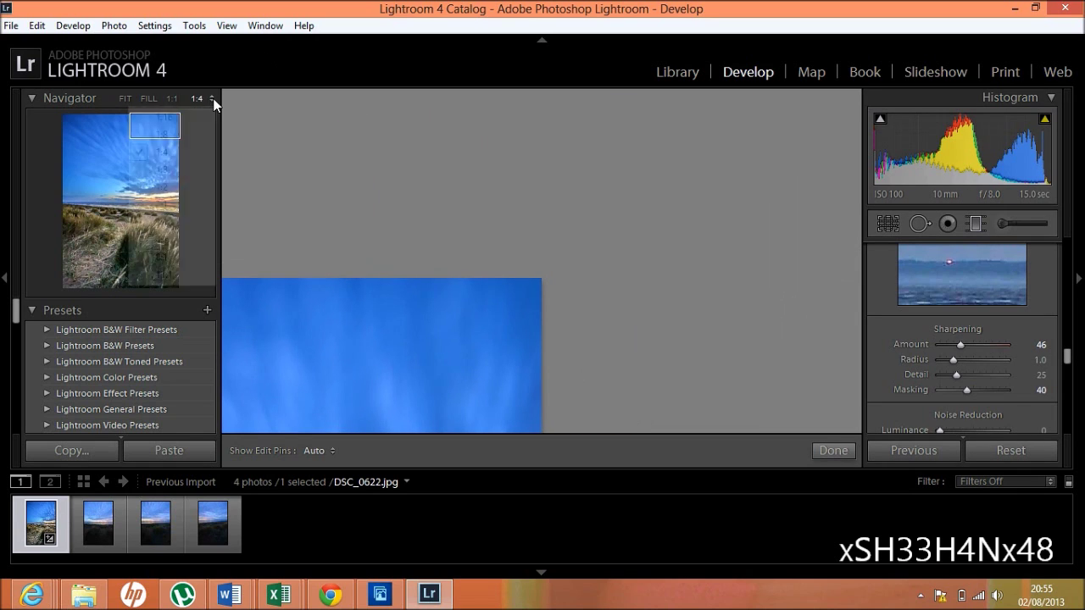
pyautogui.click(161, 222)
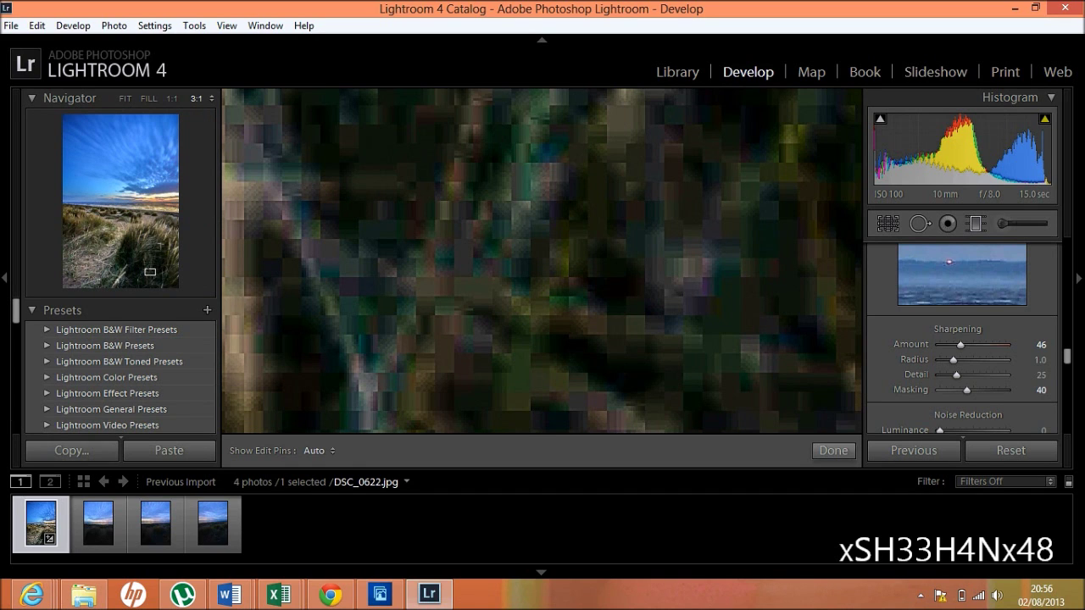
pyautogui.moveTo(150, 272); pyautogui.dragTo(158, 264)
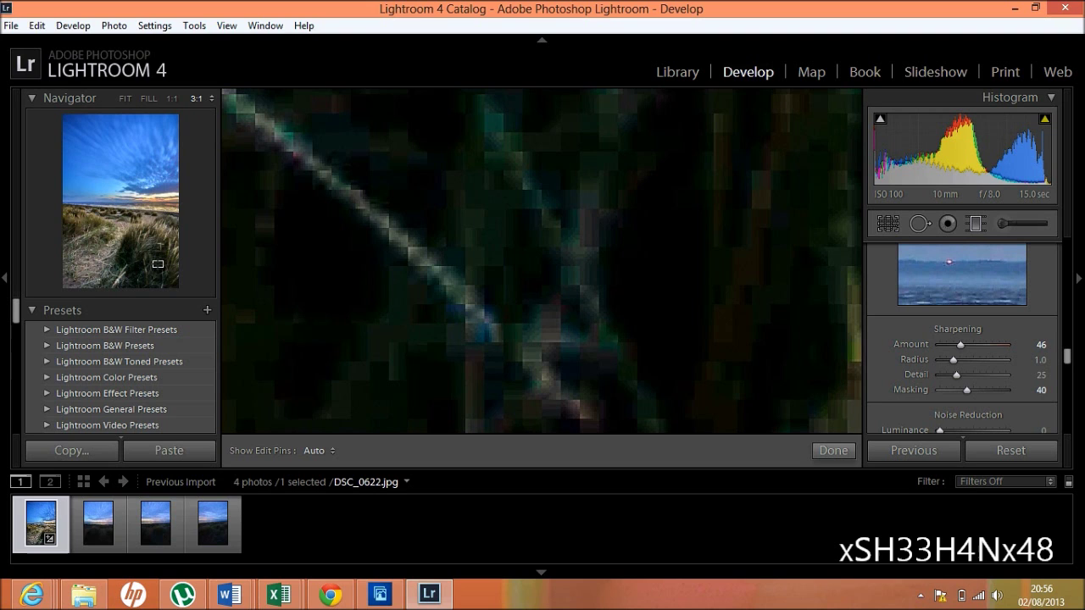
pyautogui.click(210, 98)
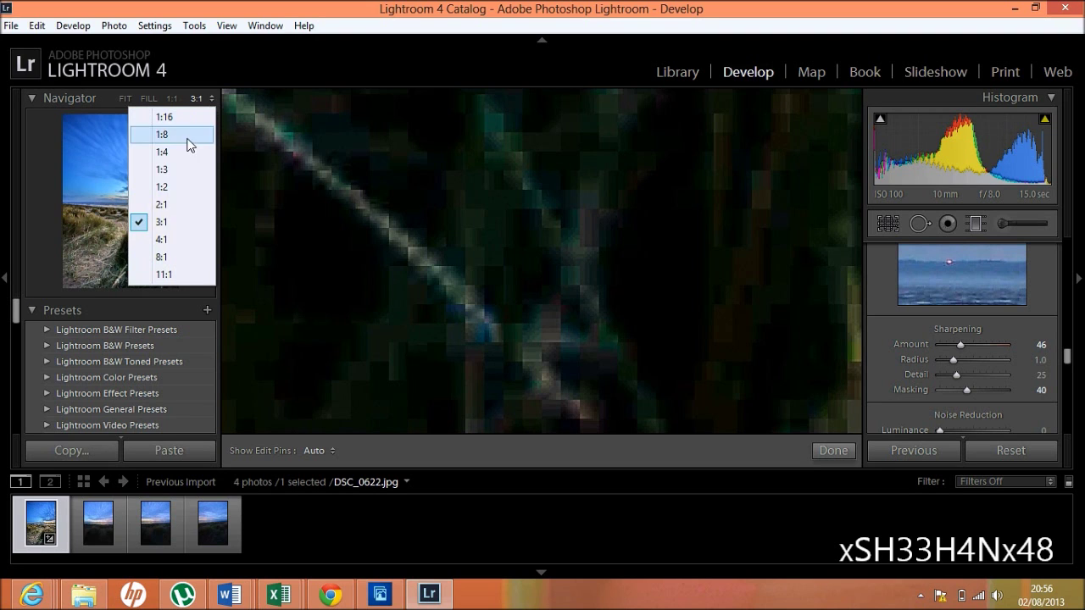
pyautogui.click(165, 202)
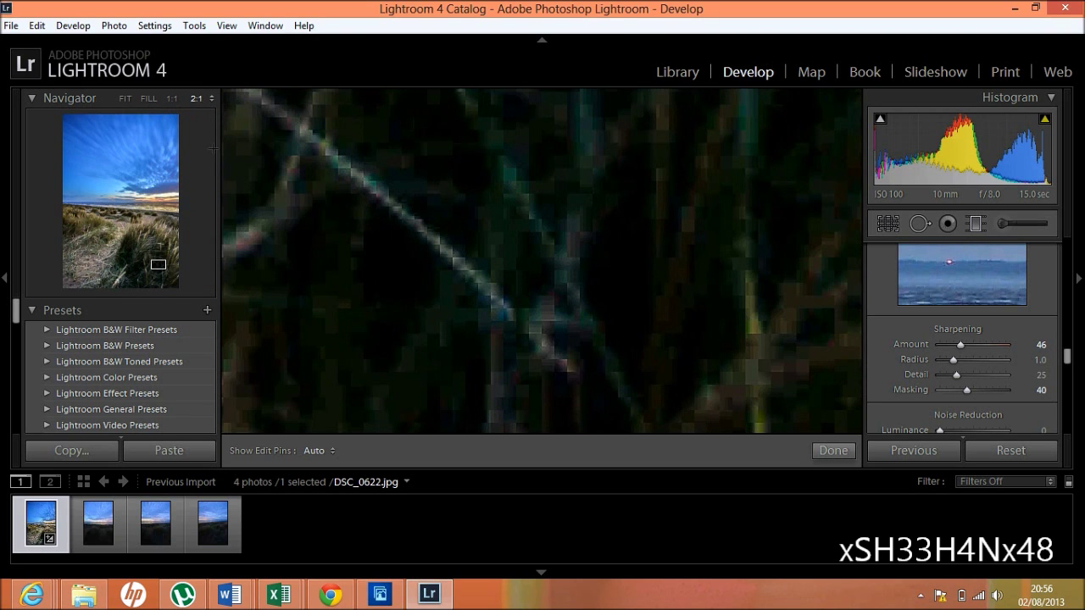
pyautogui.click(211, 98)
pyautogui.click(170, 171)
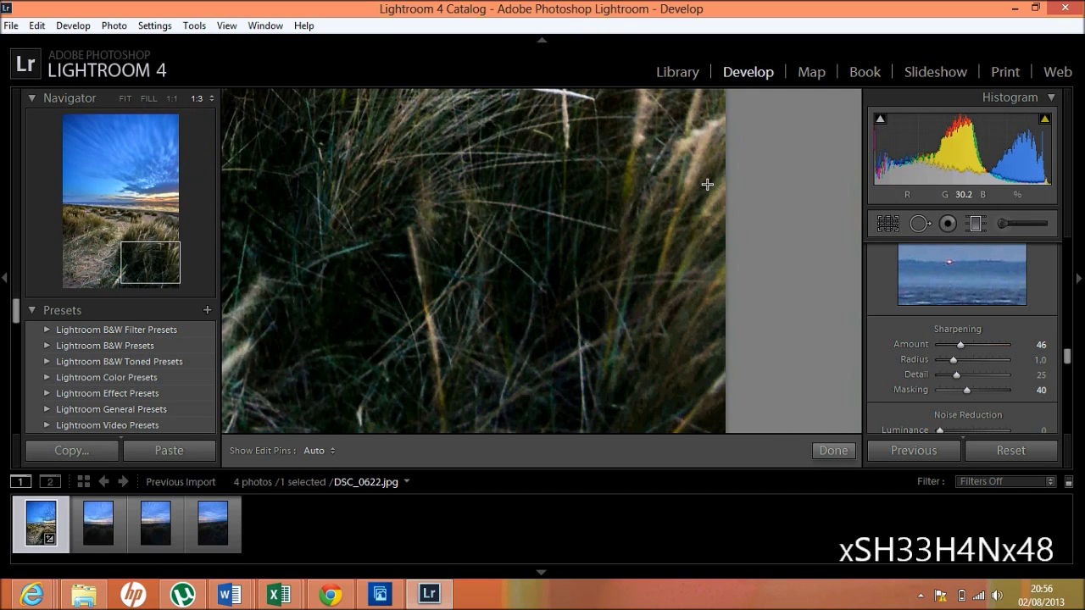
pyautogui.click(949, 429)
# Return to the whole-photo view and scroll the right panel to Lens Corrections' Profile tab
pyautogui.press('z')
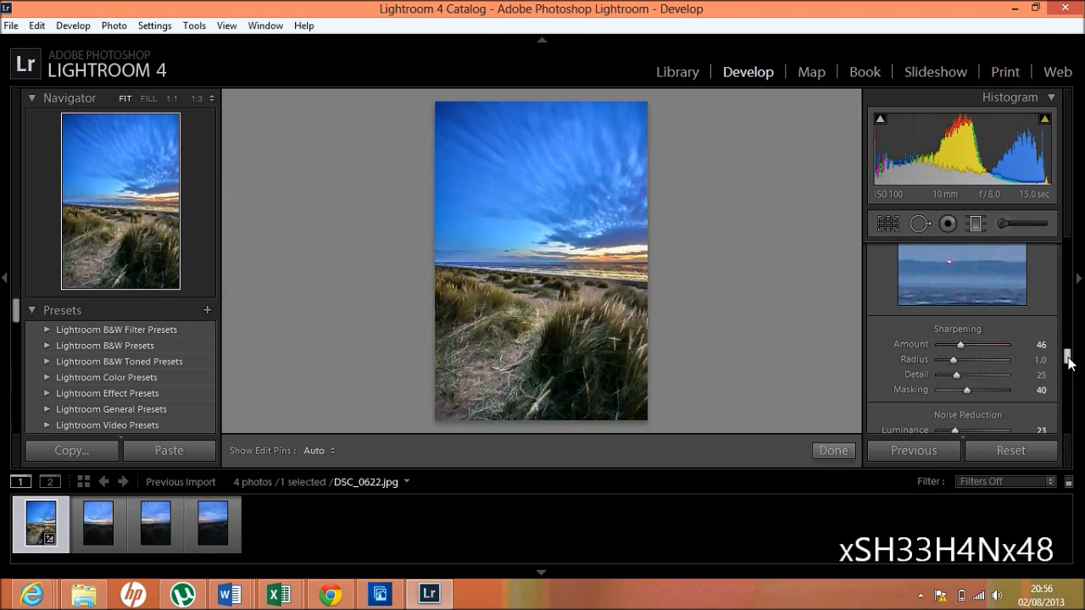
pyautogui.moveTo(1066, 360); pyautogui.dragTo(1057, 407)
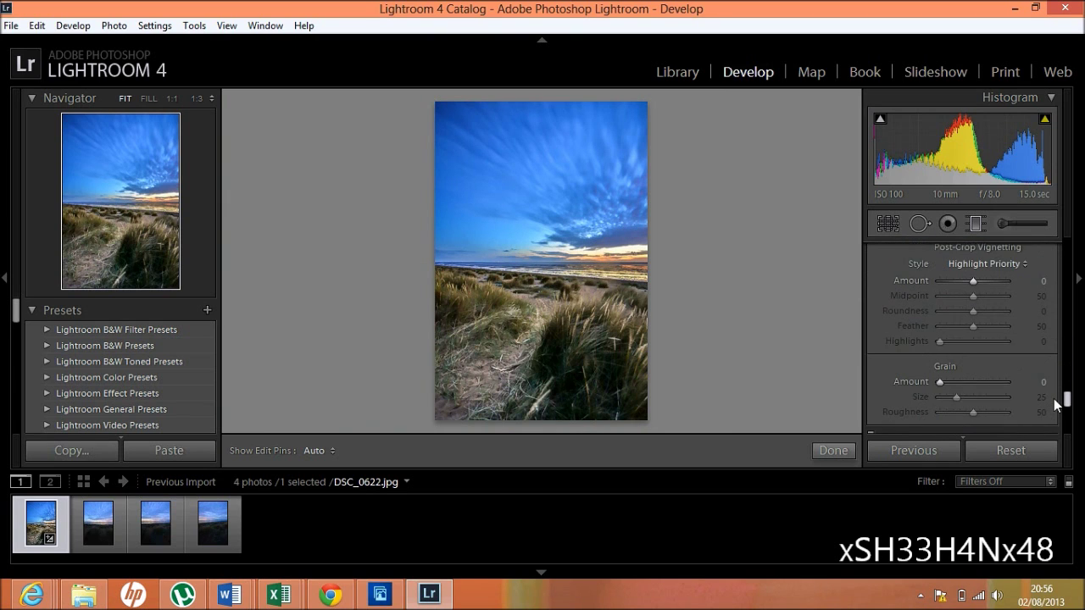
pyautogui.scroll(1, 1053, 401)
pyautogui.scroll(1, 1056, 398)
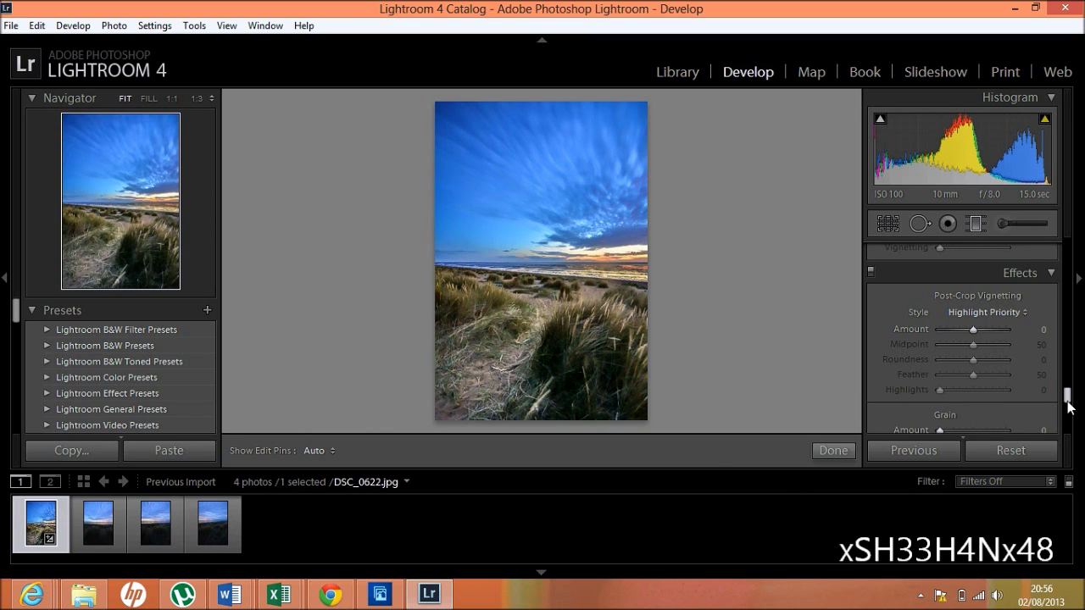
pyautogui.scroll(2, 1068, 397)
pyautogui.moveTo(1068, 397); pyautogui.dragTo(1062, 379)
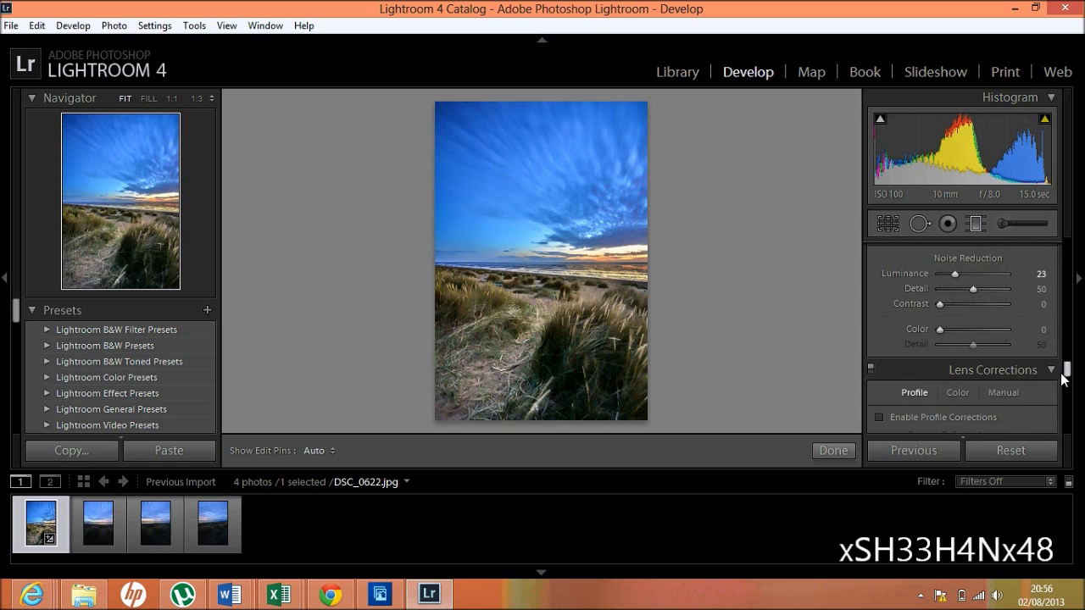
pyautogui.moveTo(1060, 376); pyautogui.dragTo(1060, 380)
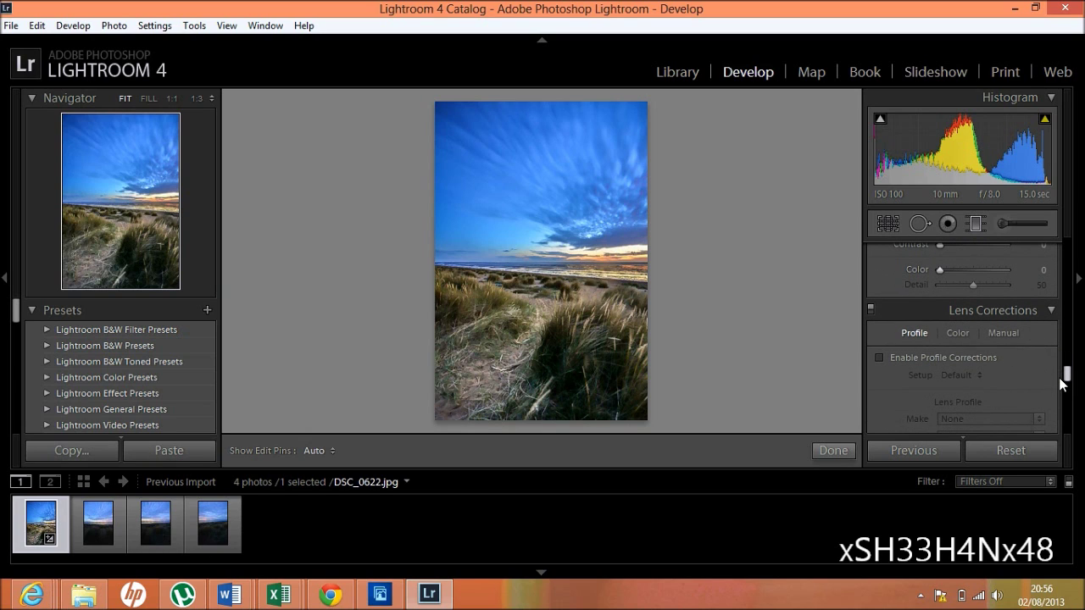
# Enable profile corrections with Make Sigma and Model Sigma DG 12-24mm f/4.5-5.6 EX HSM
pyautogui.click(878, 358)
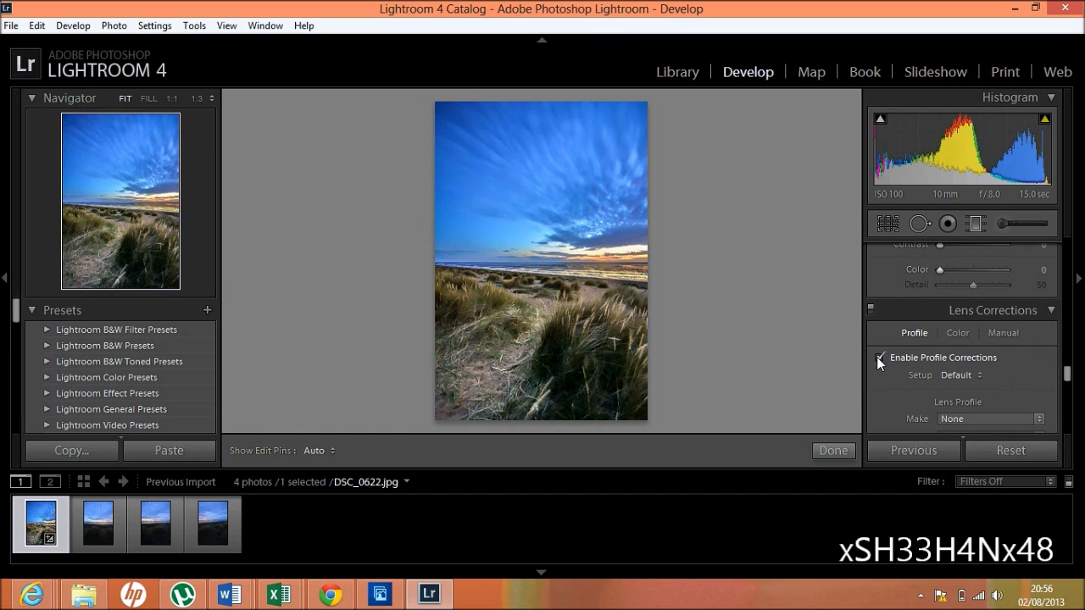
pyautogui.click(976, 419)
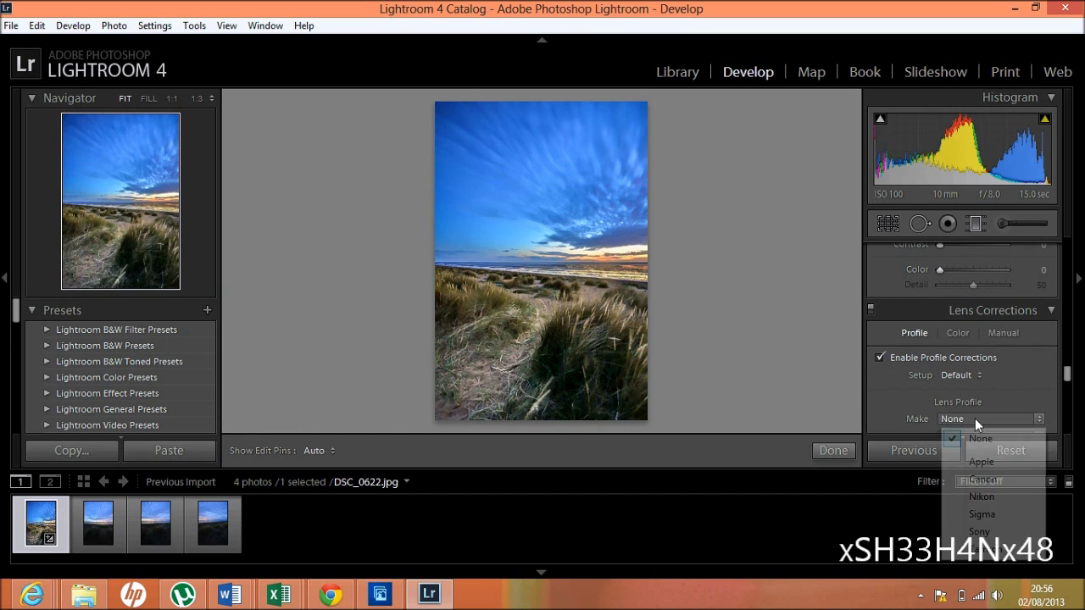
pyautogui.click(977, 514)
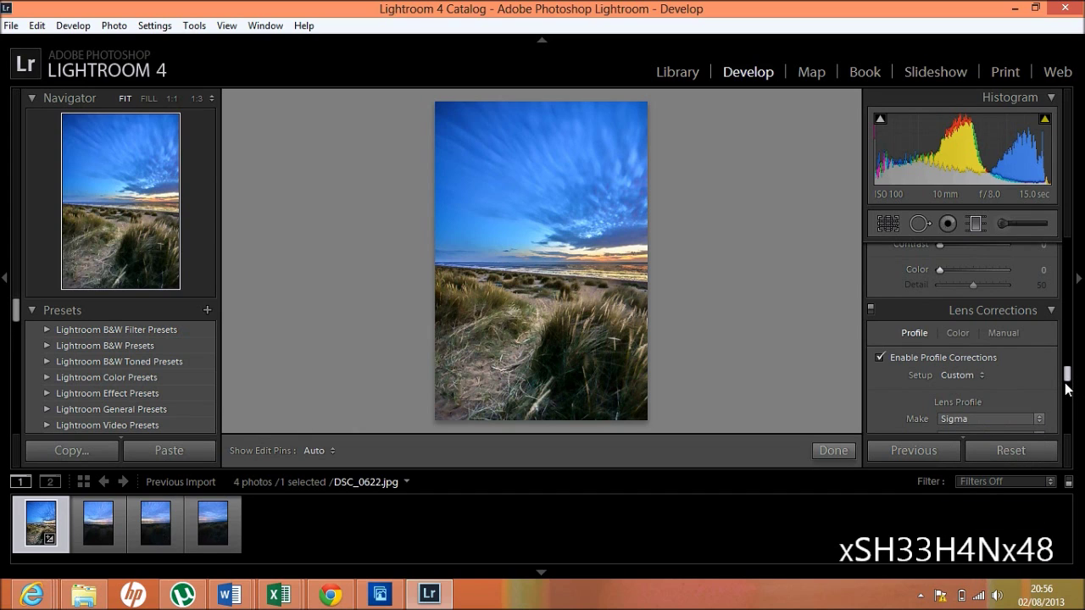
pyautogui.scroll(-3, 1068, 388)
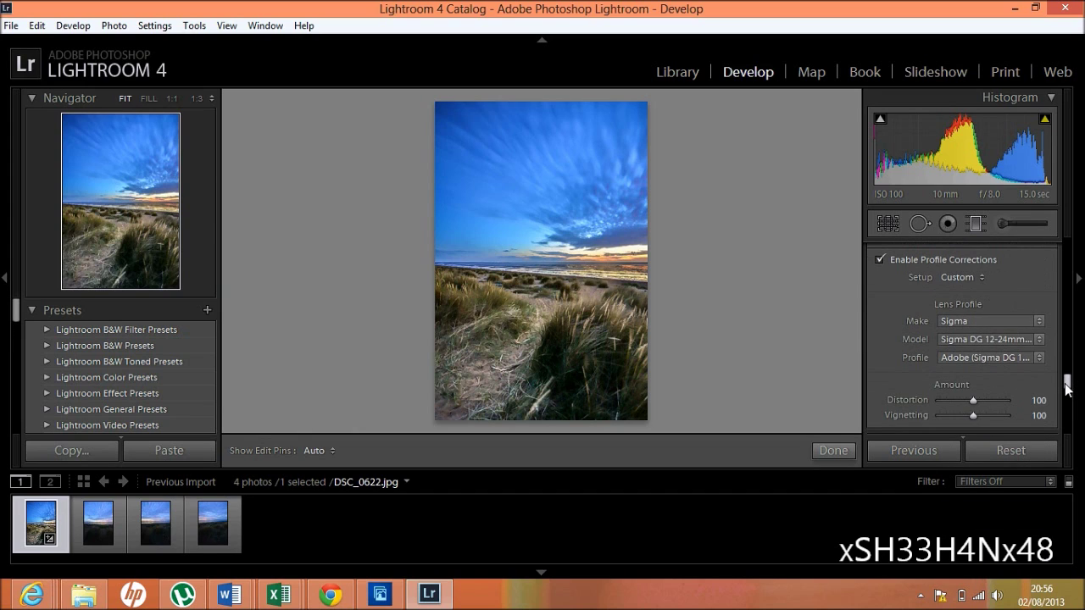
pyautogui.click(1008, 340)
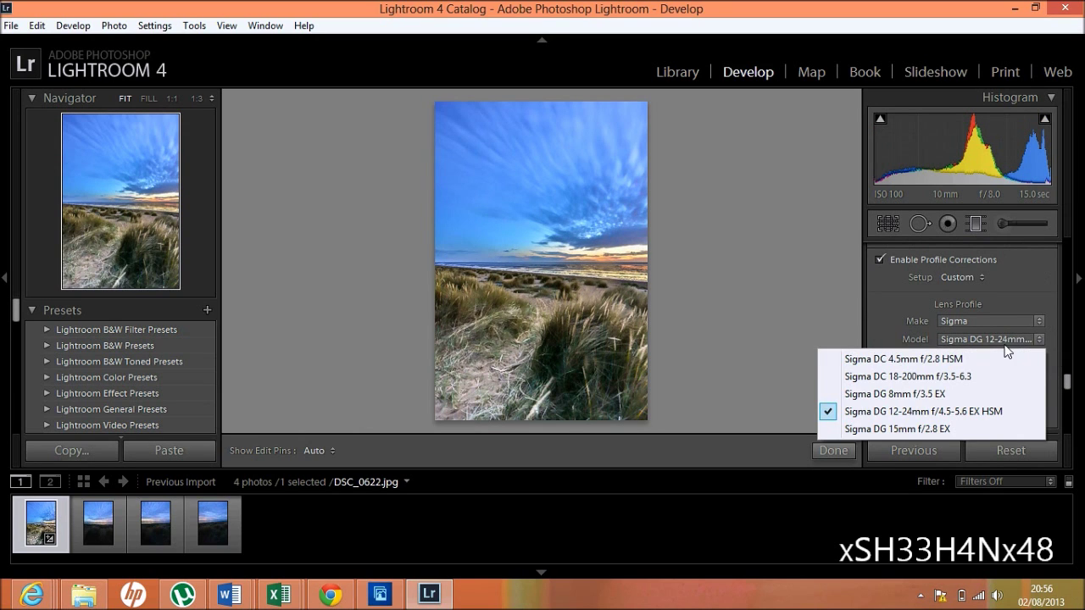
pyautogui.click(907, 413)
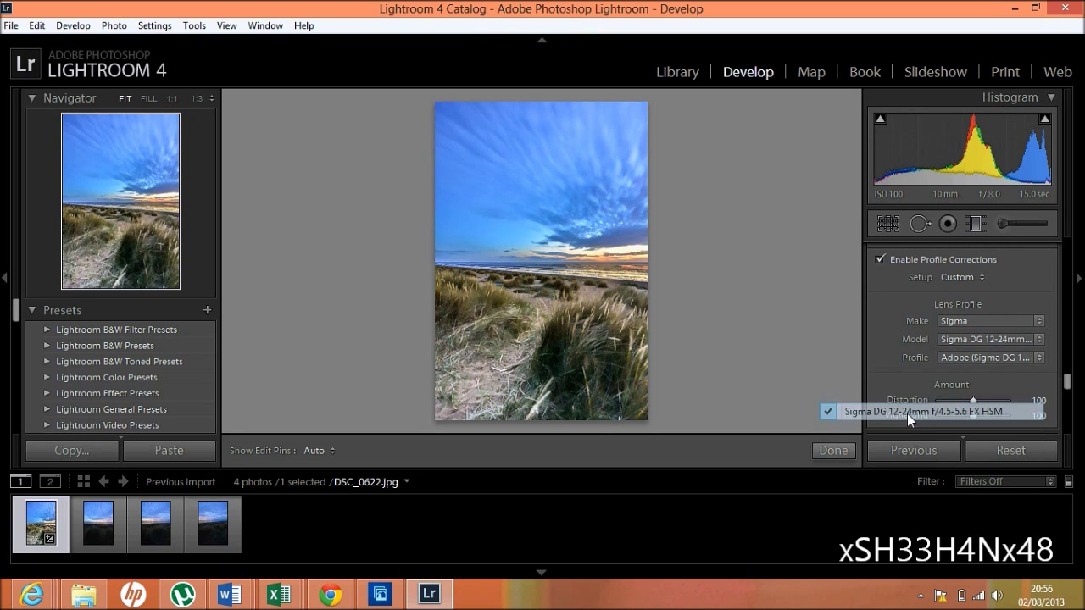
pyautogui.click(957, 361)
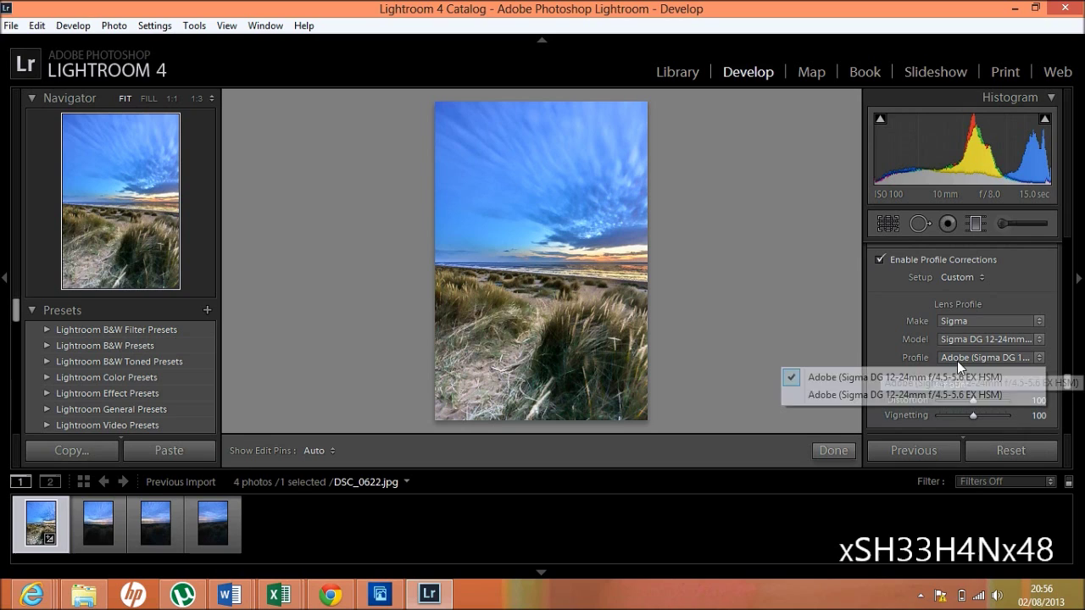
pyautogui.click(957, 361)
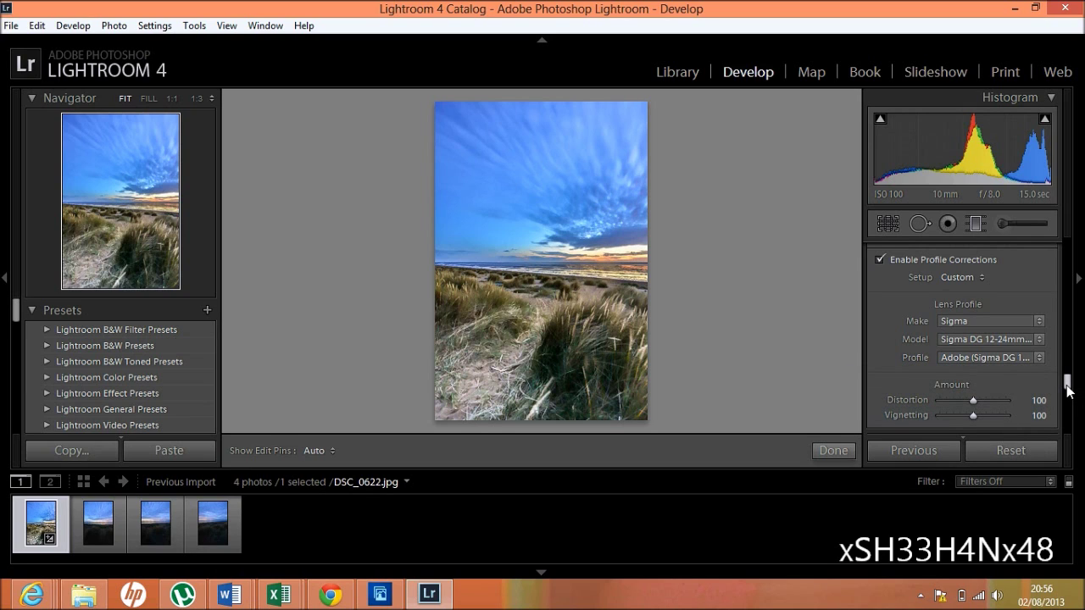
pyautogui.moveTo(1068, 384); pyautogui.dragTo(1051, 251)
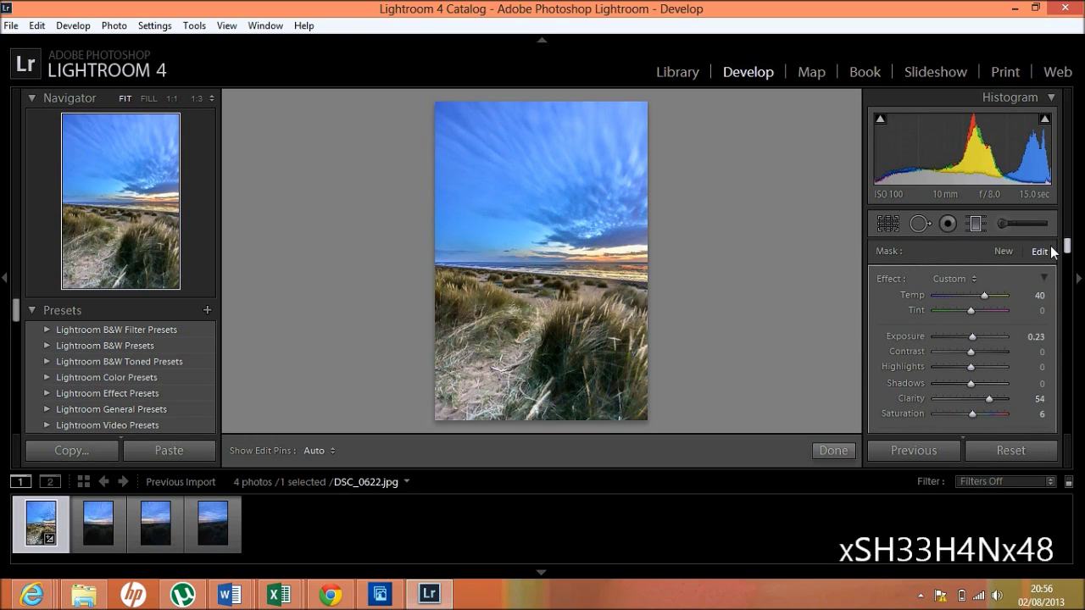
# Drag the graduated filter's Exposure down to preview, then settle it at +0.14
pyautogui.click(973, 336)
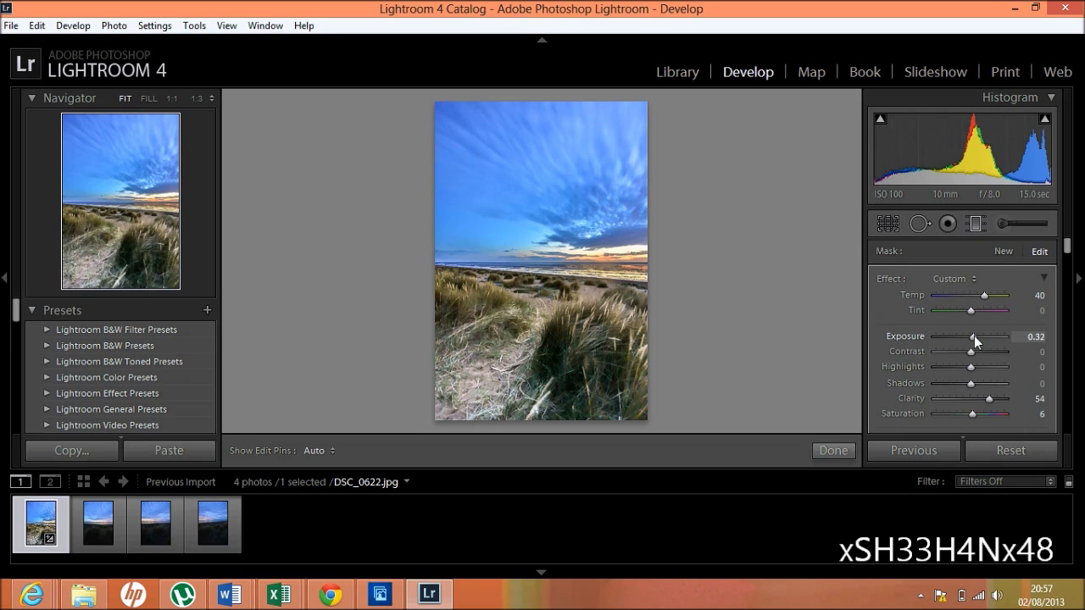
pyautogui.moveTo(974, 336); pyautogui.dragTo(970, 336)
pyautogui.moveTo(969, 337); pyautogui.dragTo(948, 336)
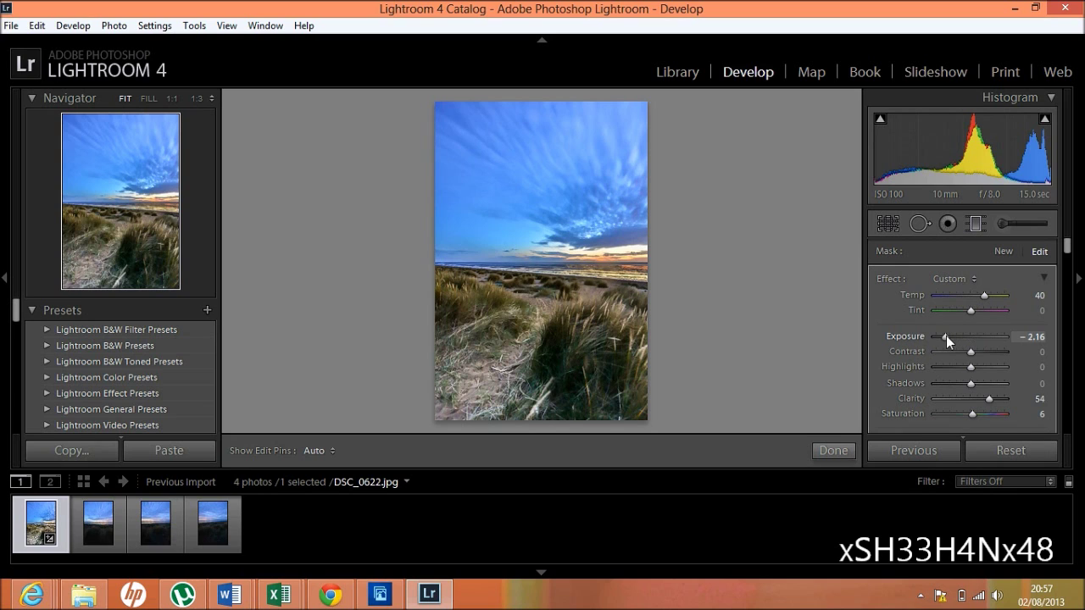
pyautogui.click(946, 335)
pyautogui.moveTo(948, 335); pyautogui.dragTo(972, 336)
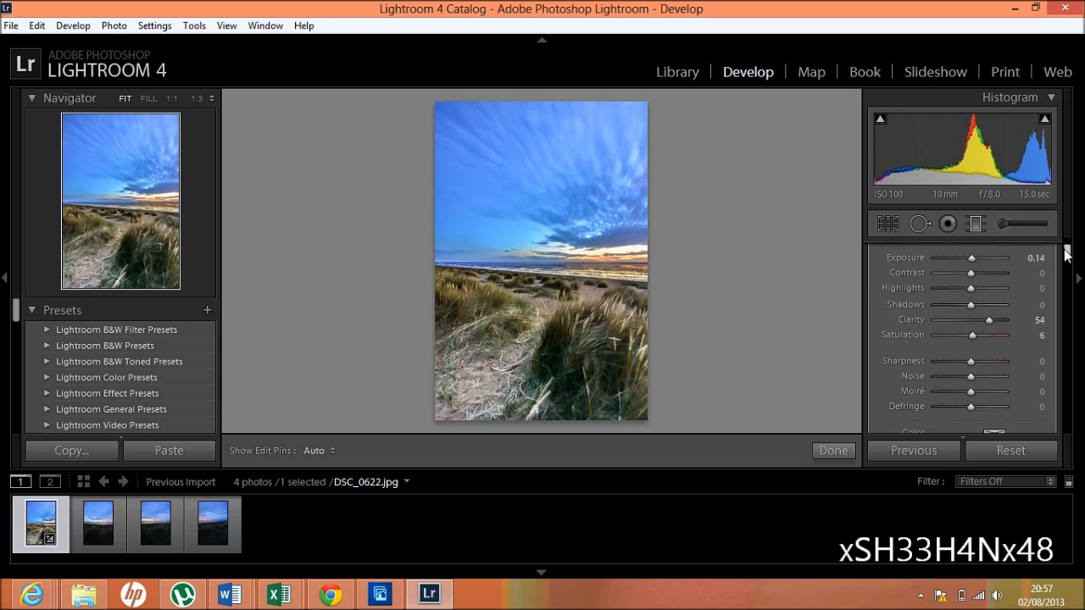
pyautogui.moveTo(1067, 246); pyautogui.dragTo(1066, 271)
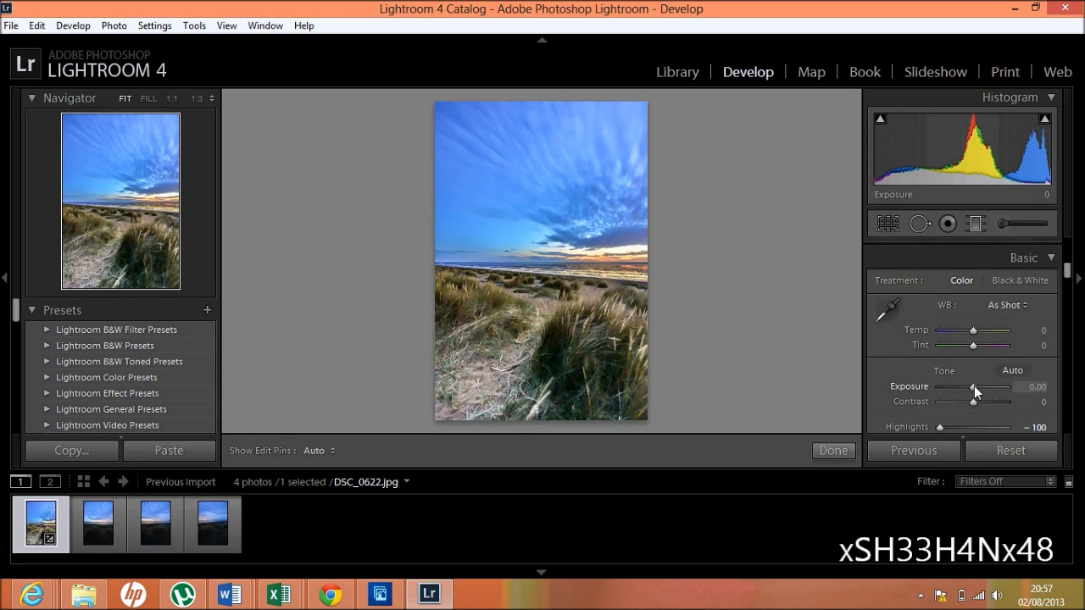
# Set the Basic panel's overall Exposure to -0.36
pyautogui.moveTo(974, 386); pyautogui.dragTo(971, 386)
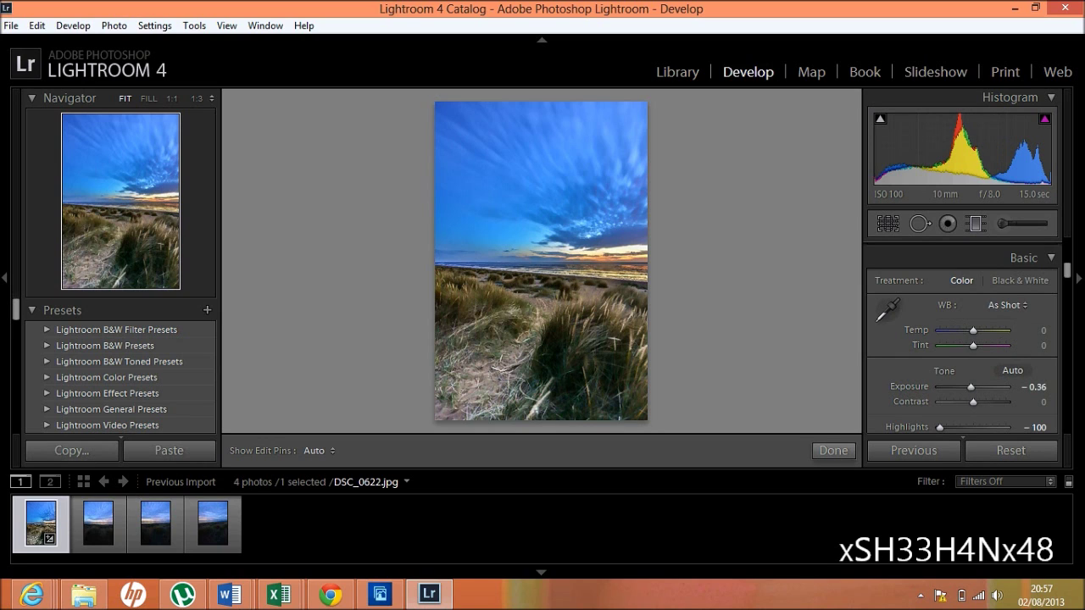
pyautogui.moveTo(1067, 270); pyautogui.dragTo(1067, 242)
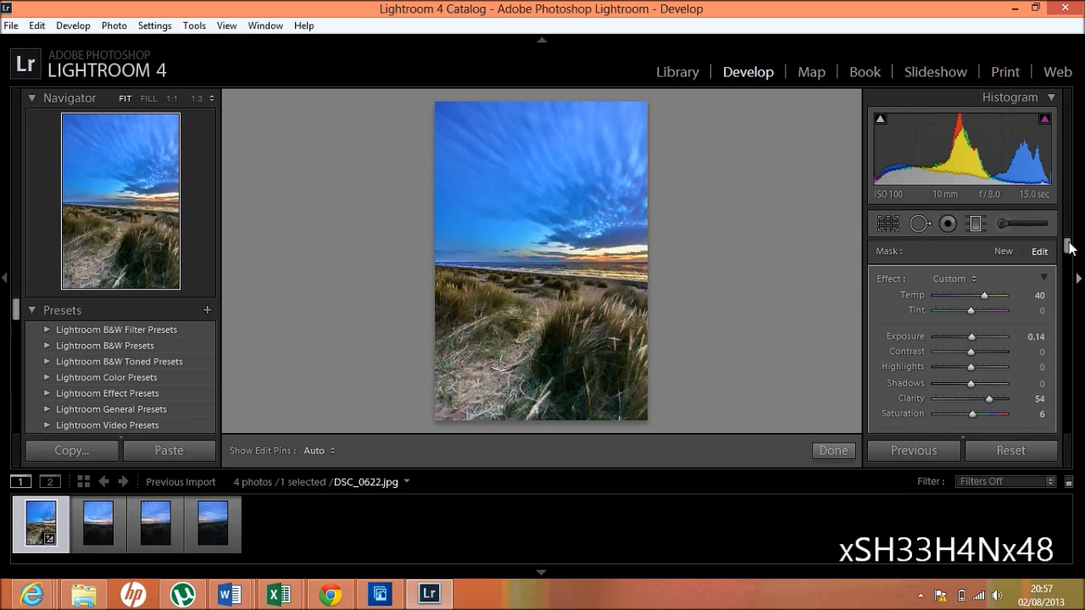
pyautogui.moveTo(1067, 242); pyautogui.dragTo(1068, 268)
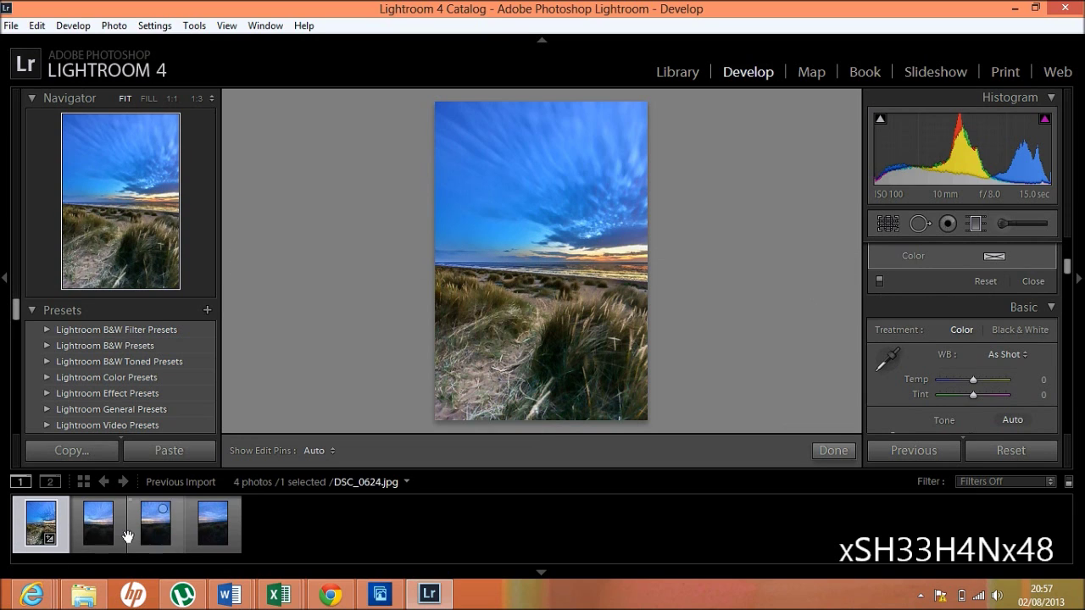
pyautogui.press('y')
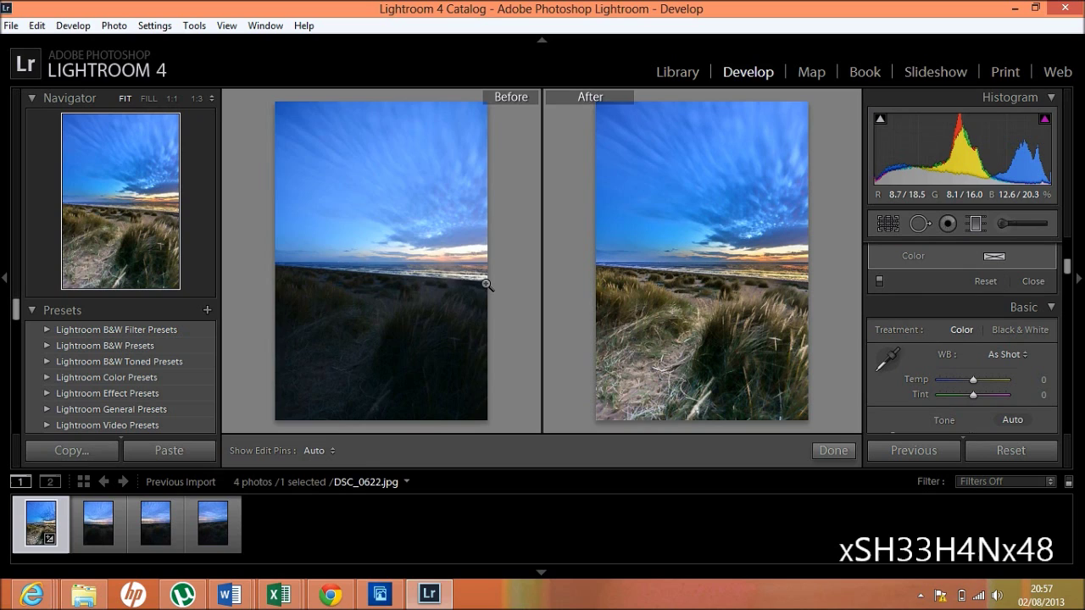
pyautogui.press('y')
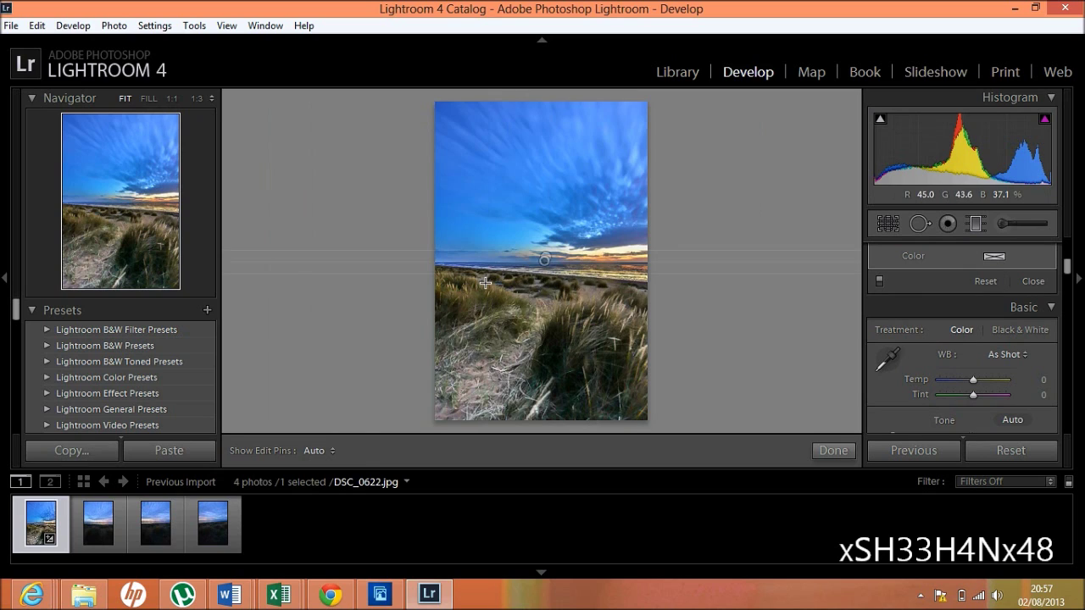
pyautogui.moveTo(544, 273); pyautogui.dragTo(544, 251)
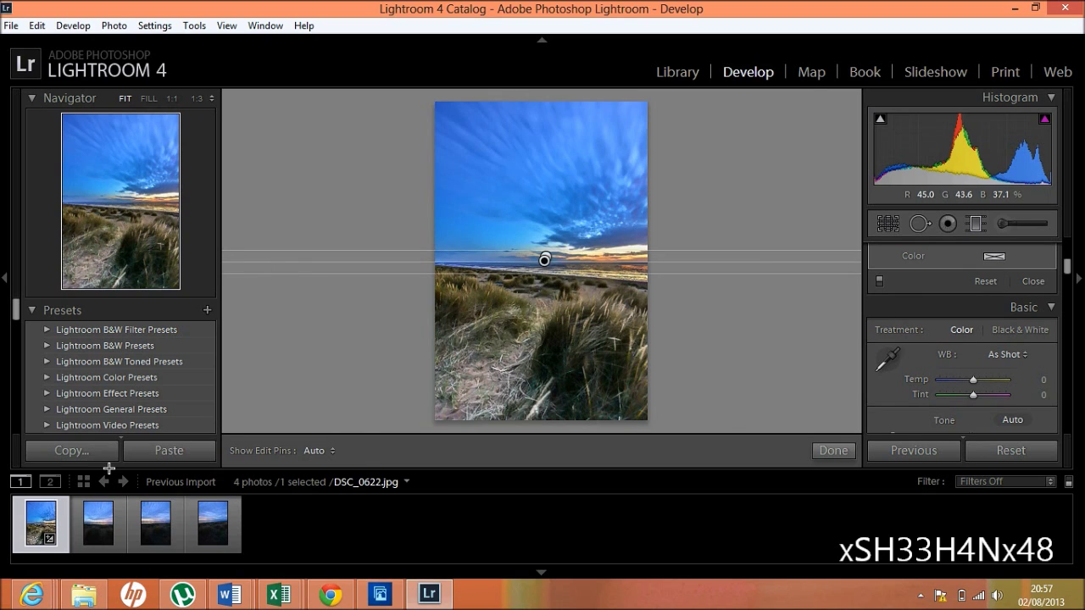
# Select all four filmstrip photos and sync every dune-photo setting, crop included, onto them
pyautogui.keyDown('ctrl'); pyautogui.click(106, 523); pyautogui.keyUp('ctrl')
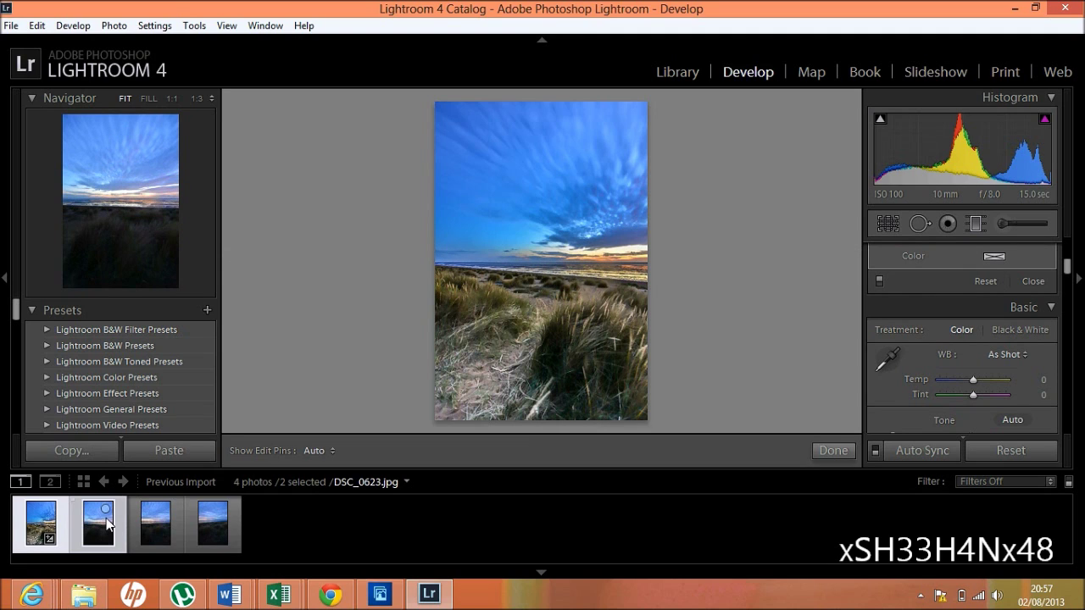
pyautogui.keyDown('ctrl'); pyautogui.click(166, 523); pyautogui.keyUp('ctrl')
pyautogui.keyDown('ctrl'); pyautogui.click(222, 531); pyautogui.keyUp('ctrl')
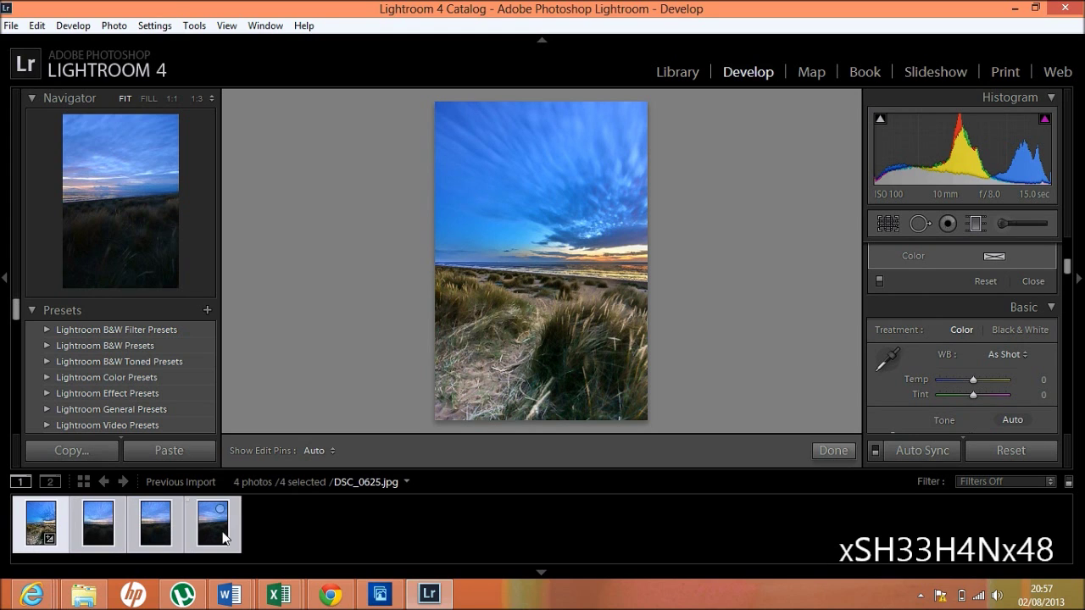
pyautogui.click(918, 450)
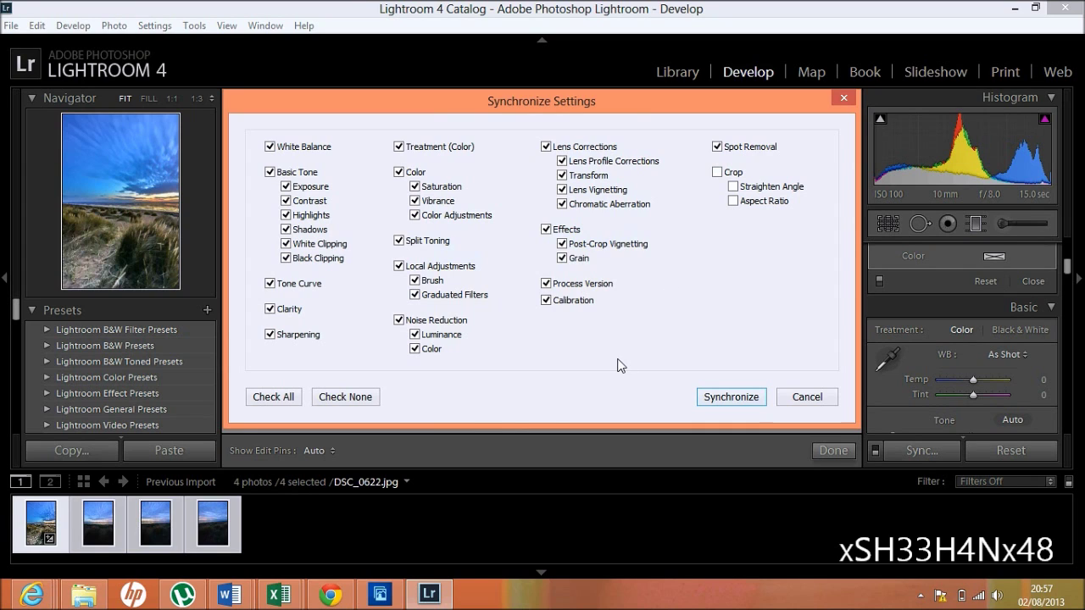
pyautogui.click(265, 404)
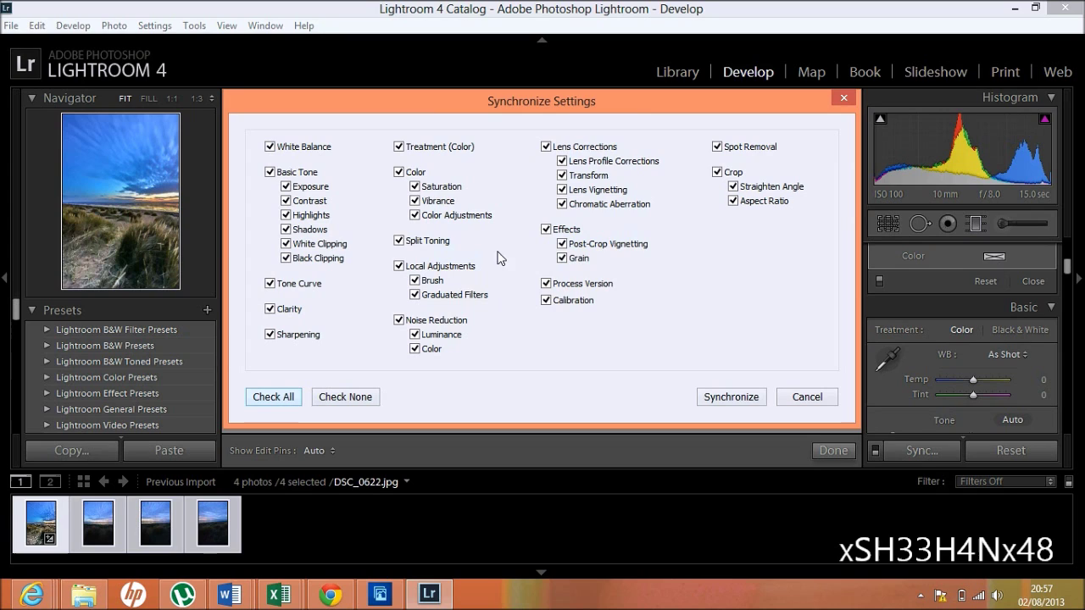
pyautogui.click(708, 398)
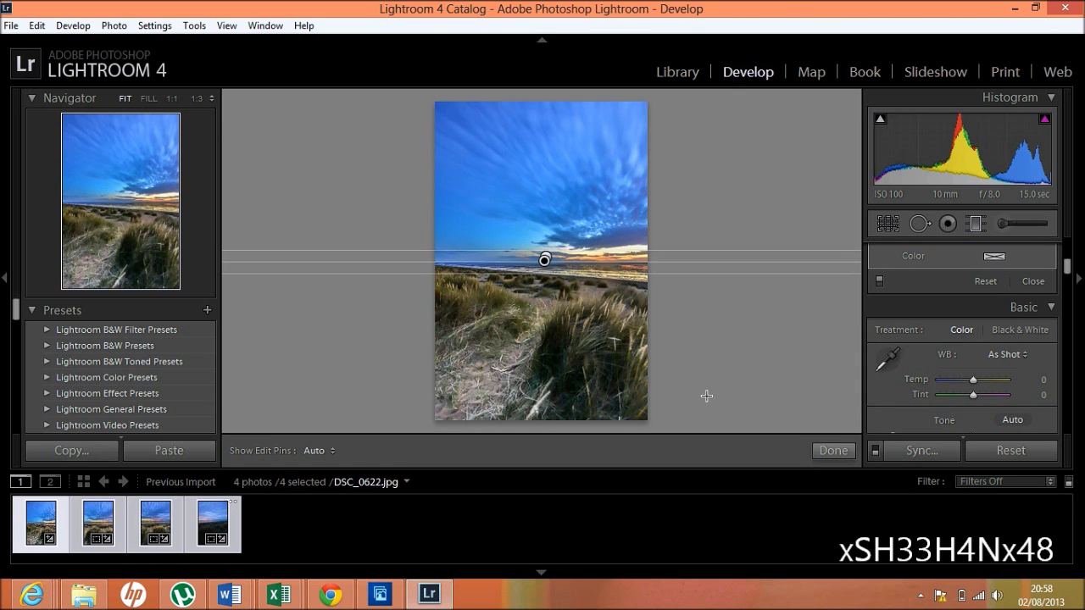
# Export the four edited photos to the Youtube Videos\1 folder using unique file names
pyautogui.click(11, 25)
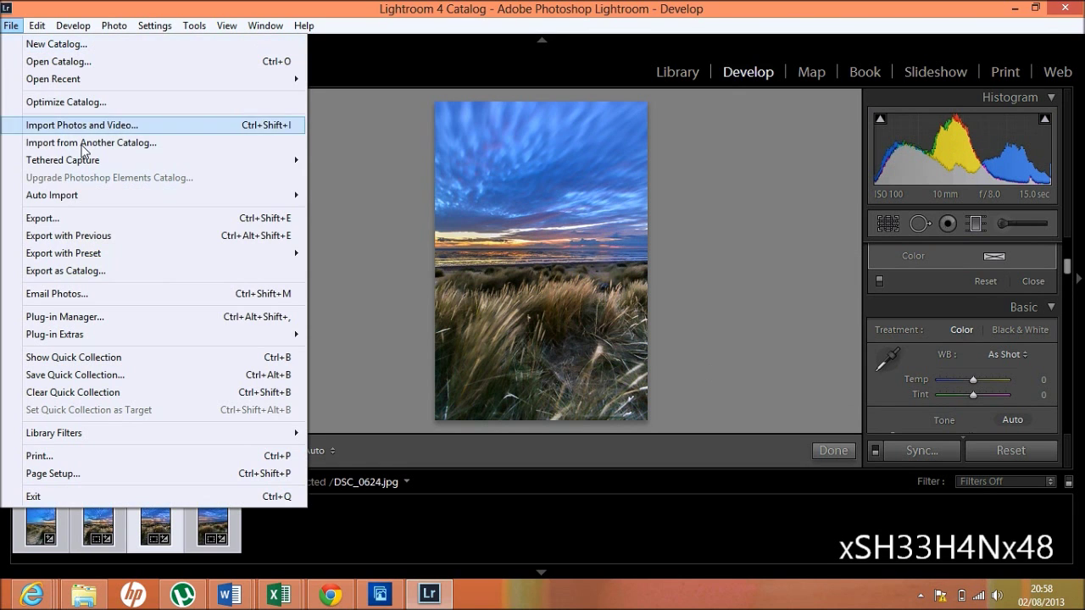
pyautogui.click(61, 219)
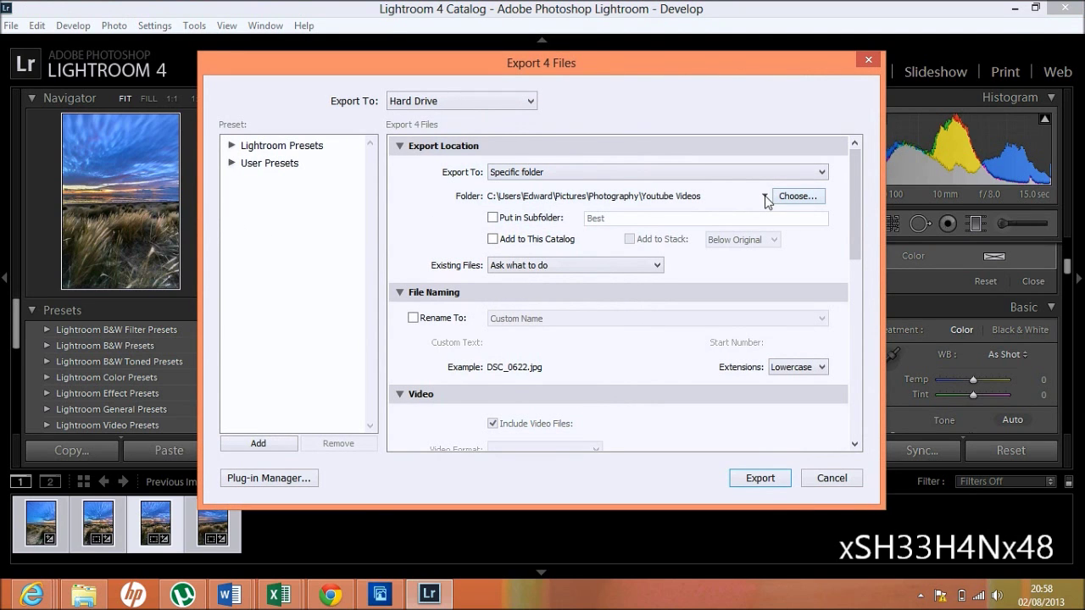
pyautogui.click(794, 197)
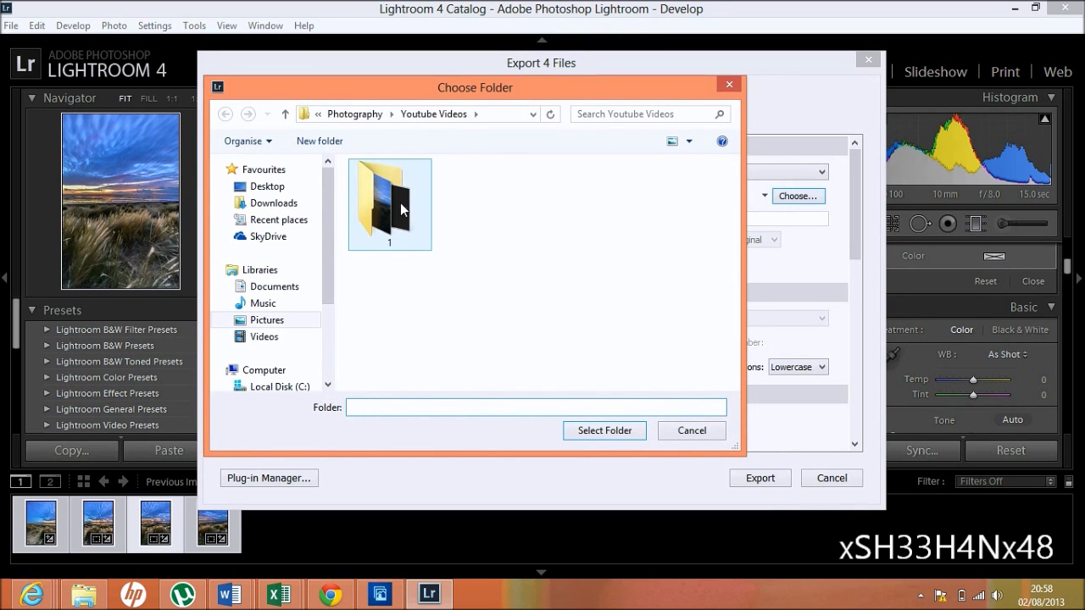
pyautogui.click(398, 212)
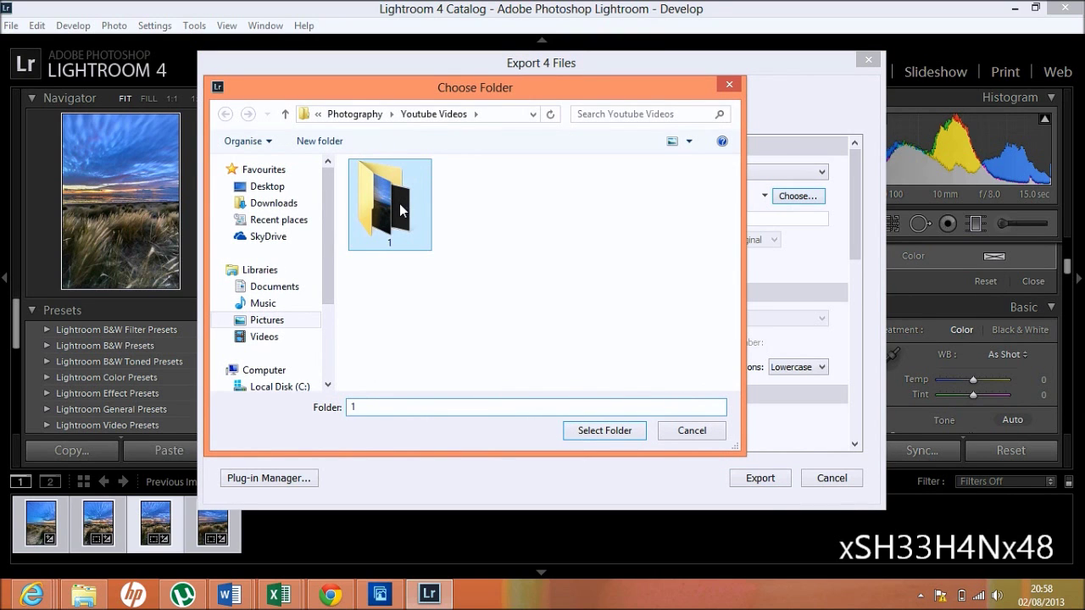
pyautogui.click(600, 433)
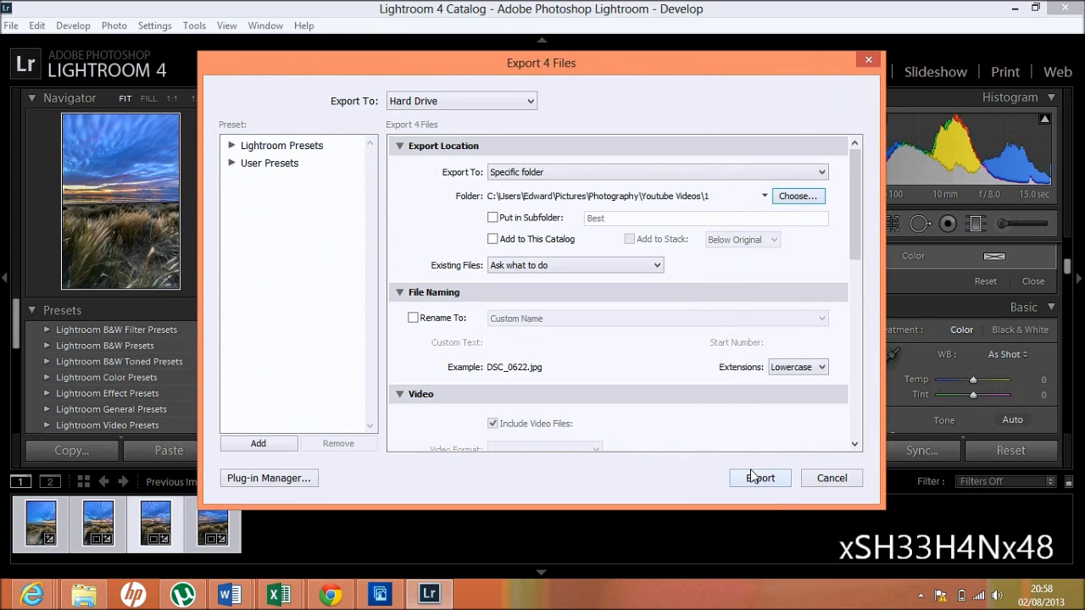
pyautogui.click(751, 481)
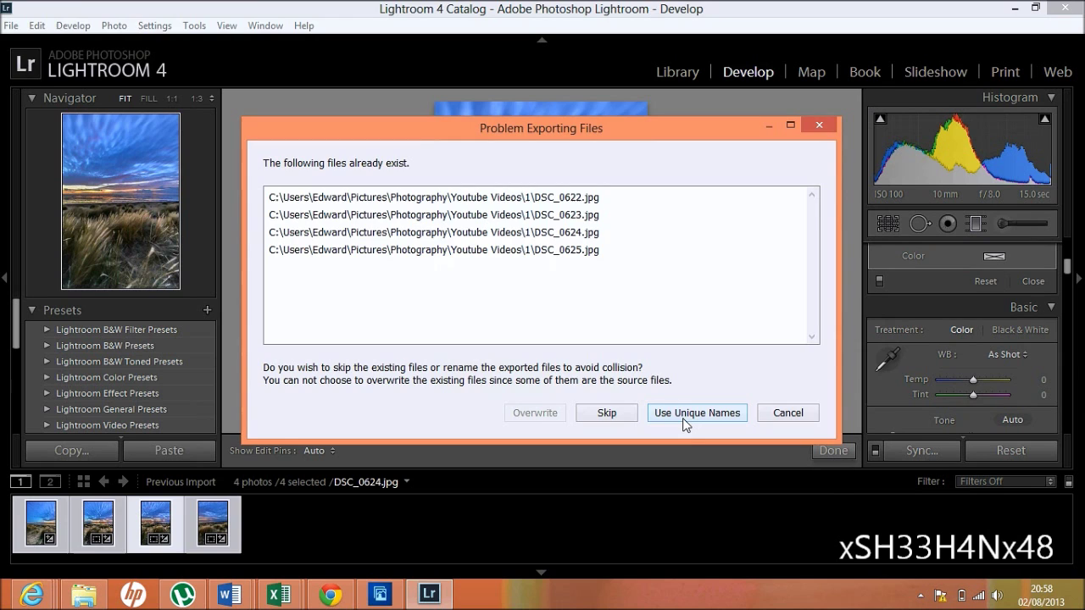
pyautogui.click(727, 412)
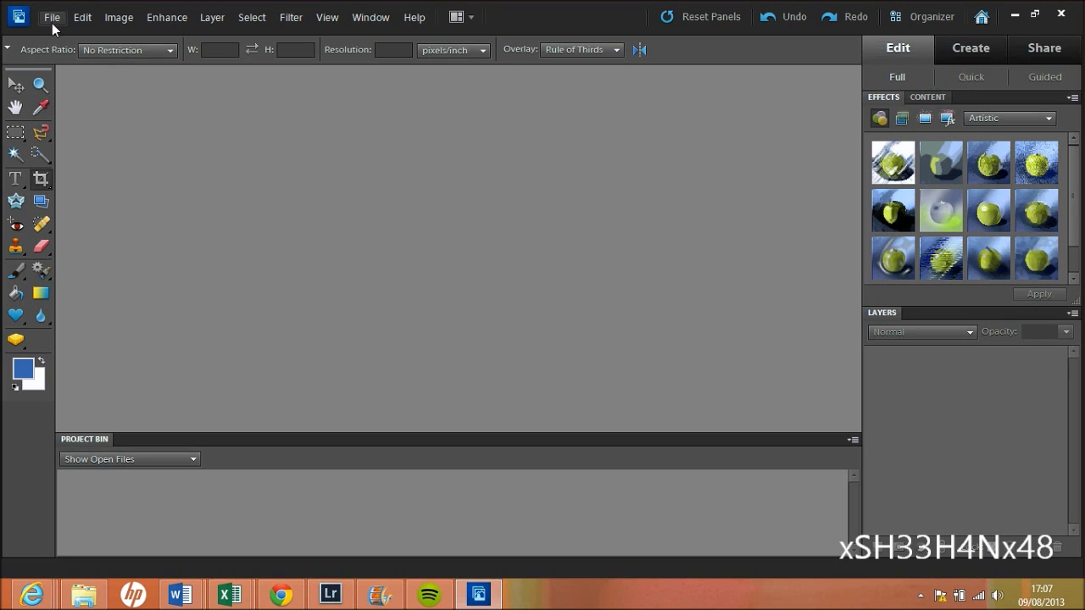
# Build a Photomerge panorama from DSC_0622-2, DSC_0623-2, DSC_0624-2 and DSC_0625-2
pyautogui.click(52, 19)
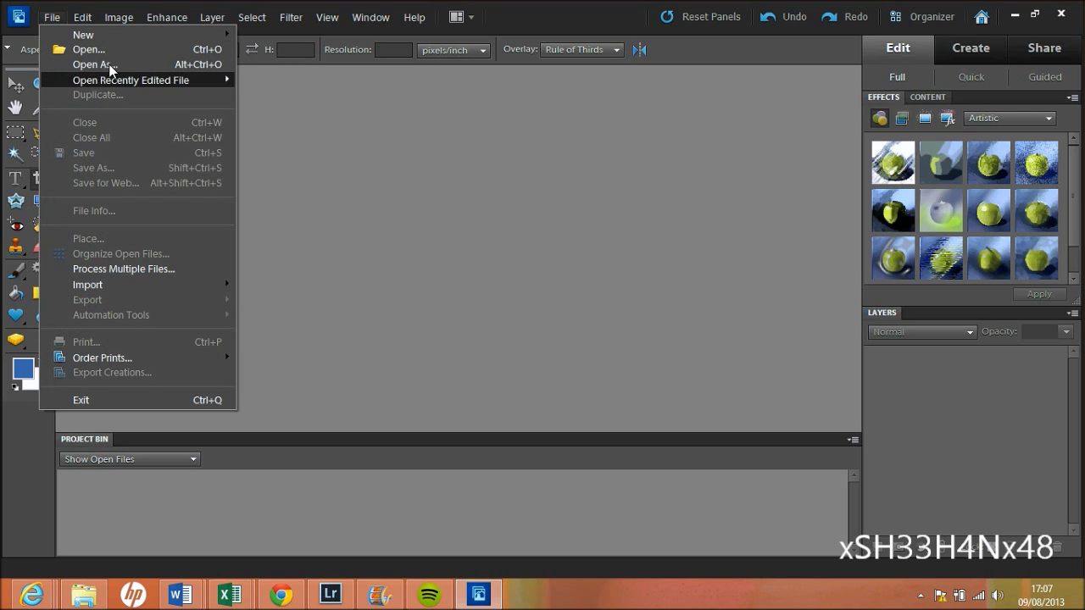
pyautogui.moveTo(83, 35)
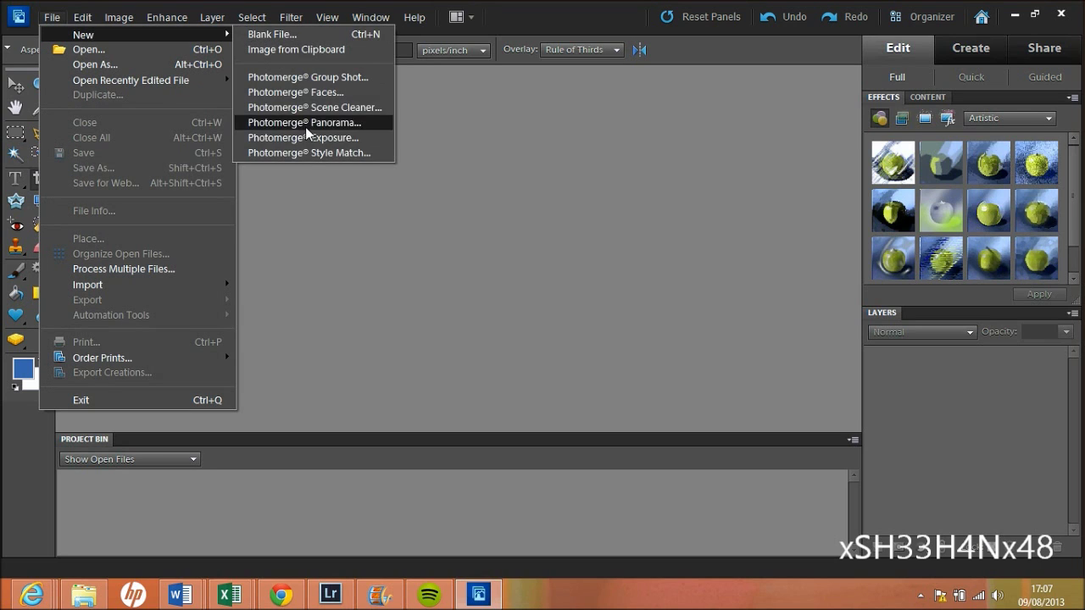
pyautogui.click(306, 128)
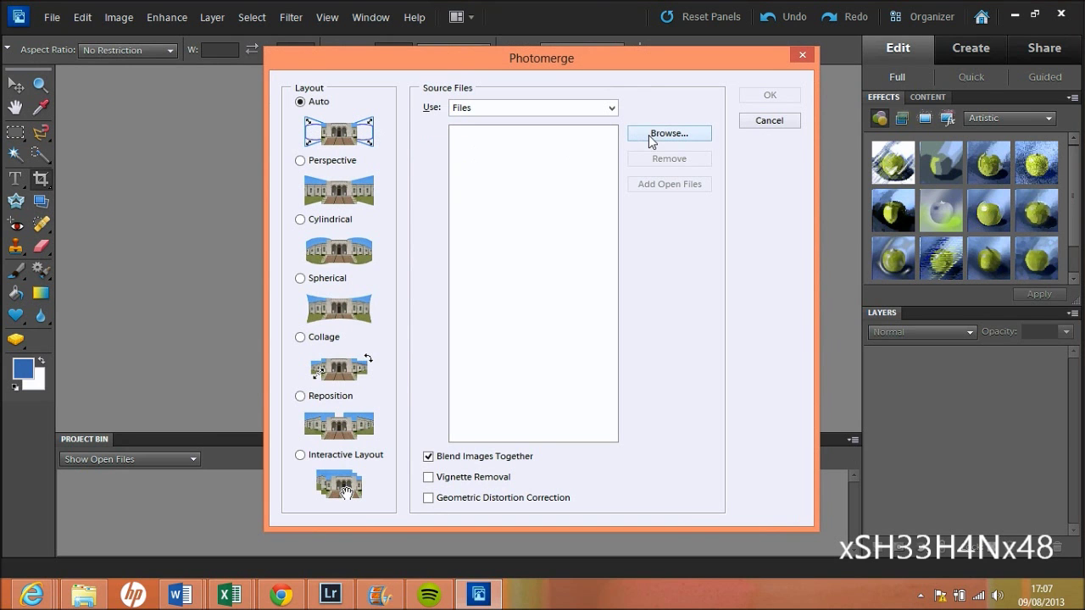
pyautogui.click(650, 138)
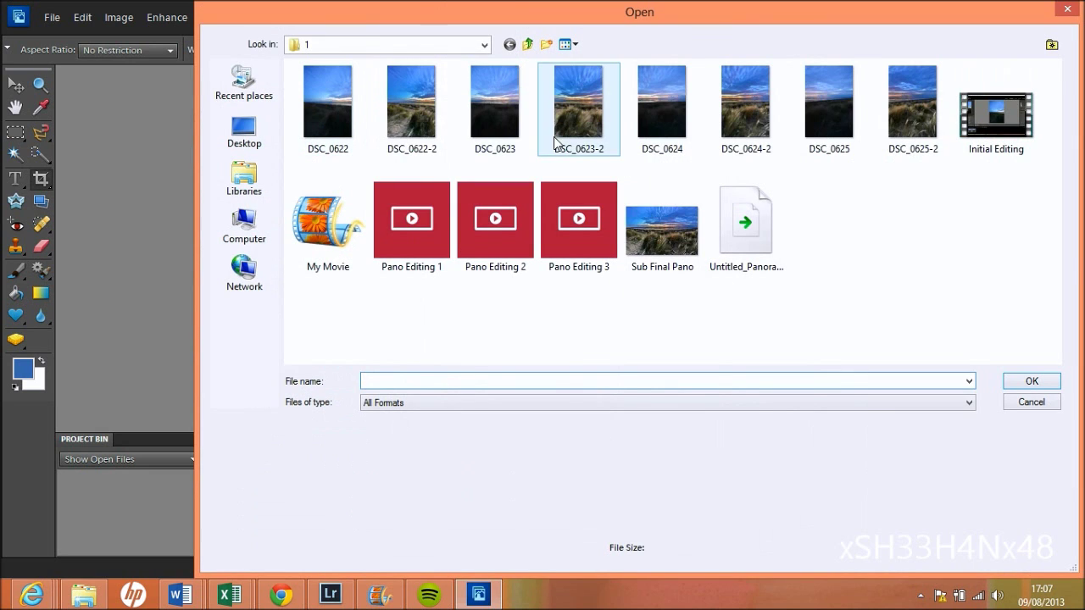
pyautogui.click(404, 131)
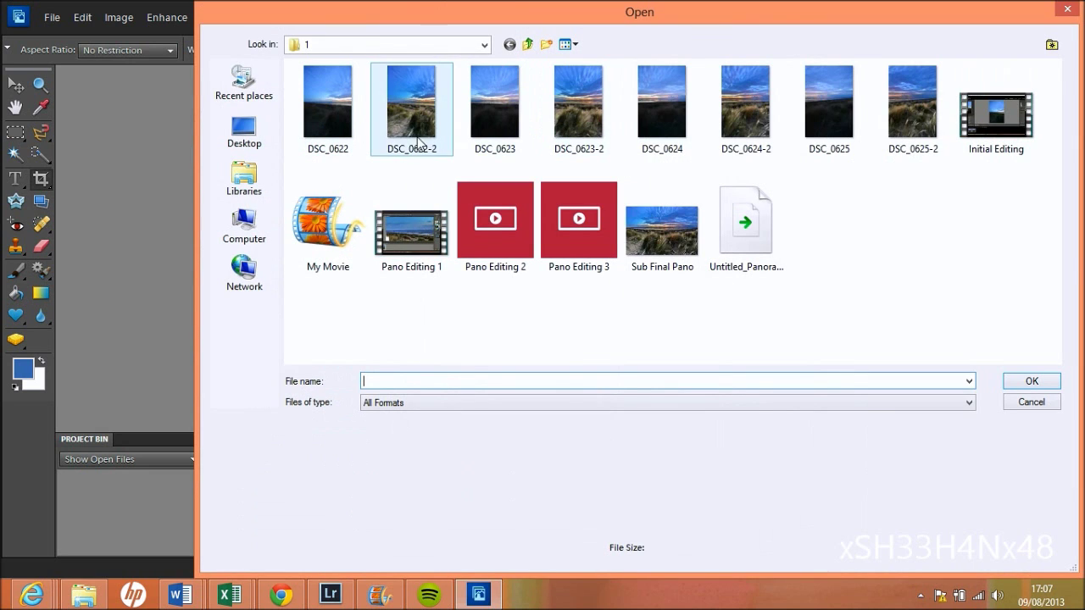
pyautogui.keyDown('ctrl'); pyautogui.click(590, 96); pyautogui.keyUp('ctrl')
pyautogui.keyDown('ctrl'); pyautogui.click(737, 97); pyautogui.keyUp('ctrl')
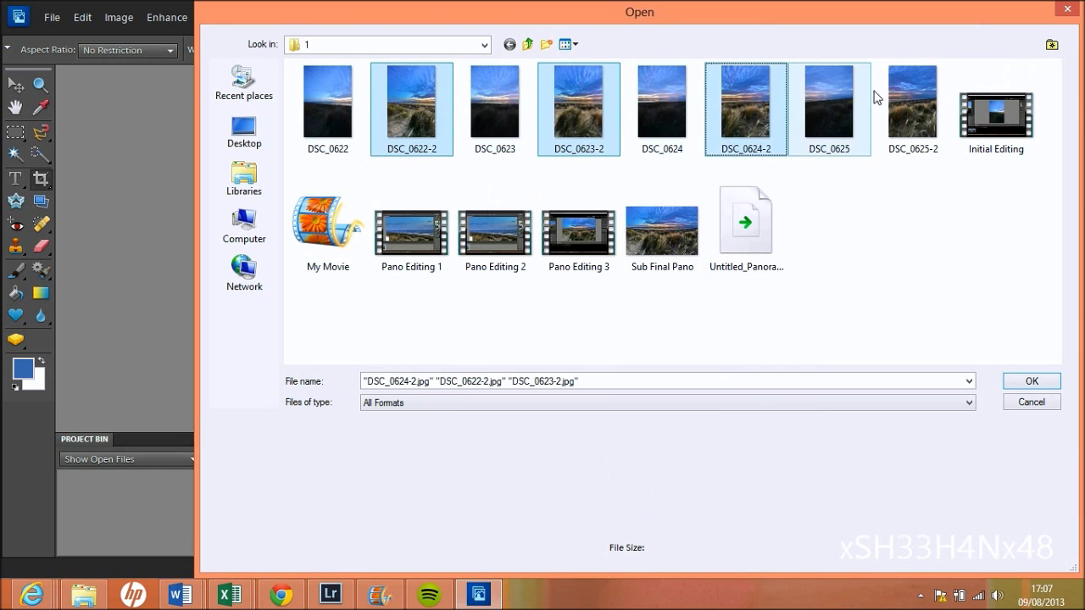
pyautogui.keyDown('ctrl'); pyautogui.click(933, 101); pyautogui.keyUp('ctrl')
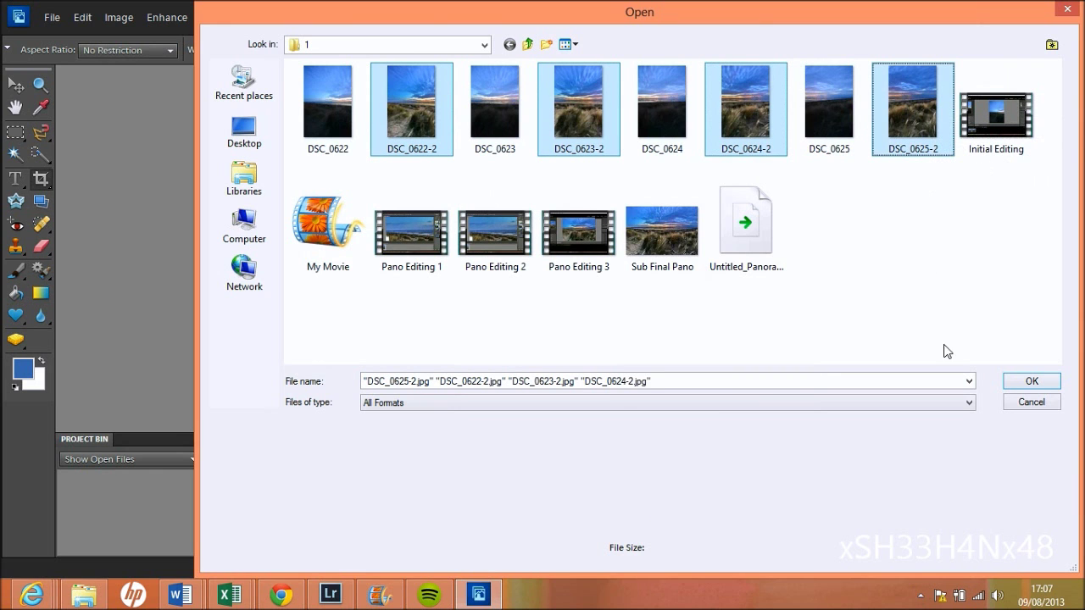
pyautogui.click(1039, 385)
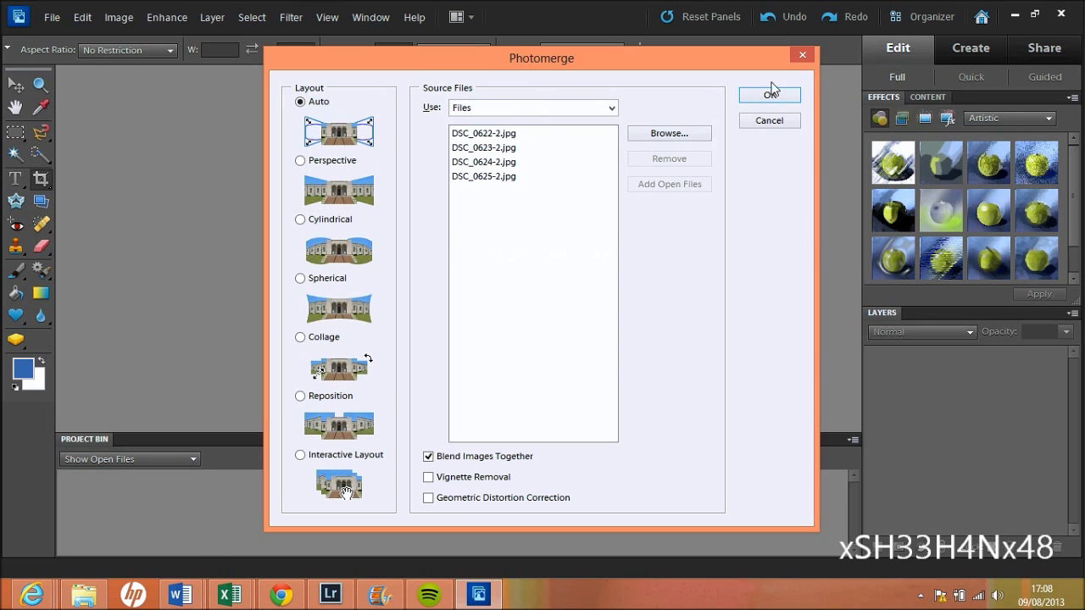
pyautogui.click(769, 97)
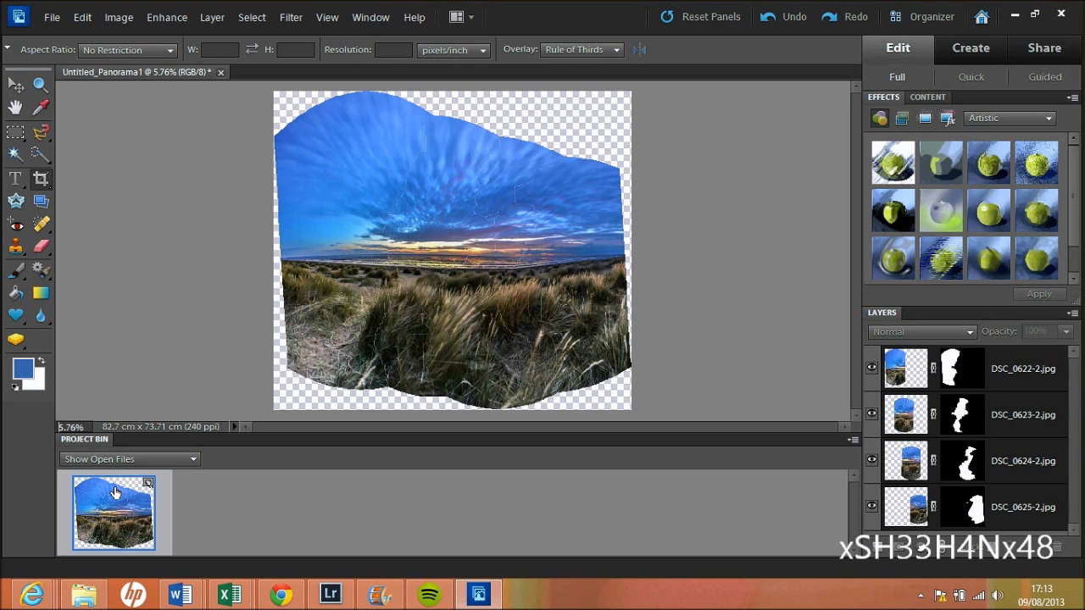
# Inspect the panorama's horizon and ragged edges at about 56% zoom, then pick the Clone Stamp
pyautogui.write('5')
pyautogui.press('Return')
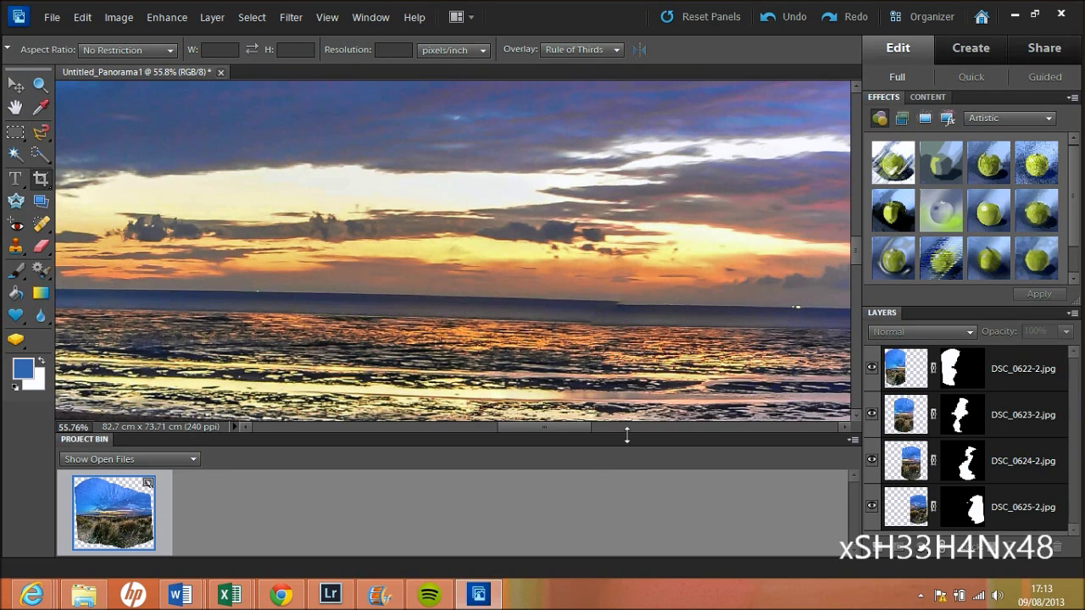
pyautogui.moveTo(550, 428); pyautogui.dragTo(366, 418)
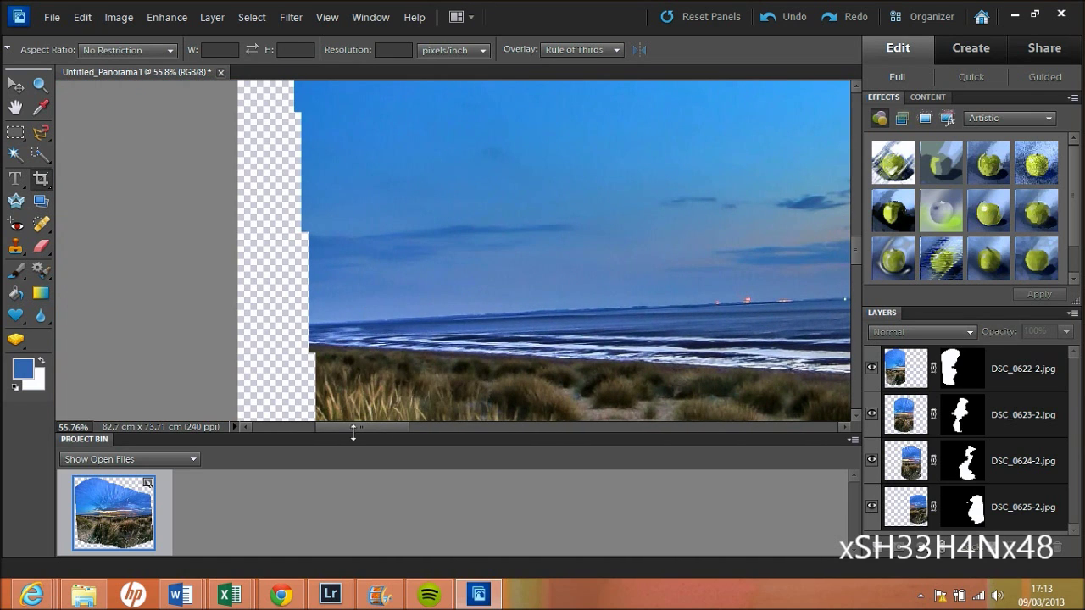
pyautogui.moveTo(390, 427); pyautogui.dragTo(467, 422)
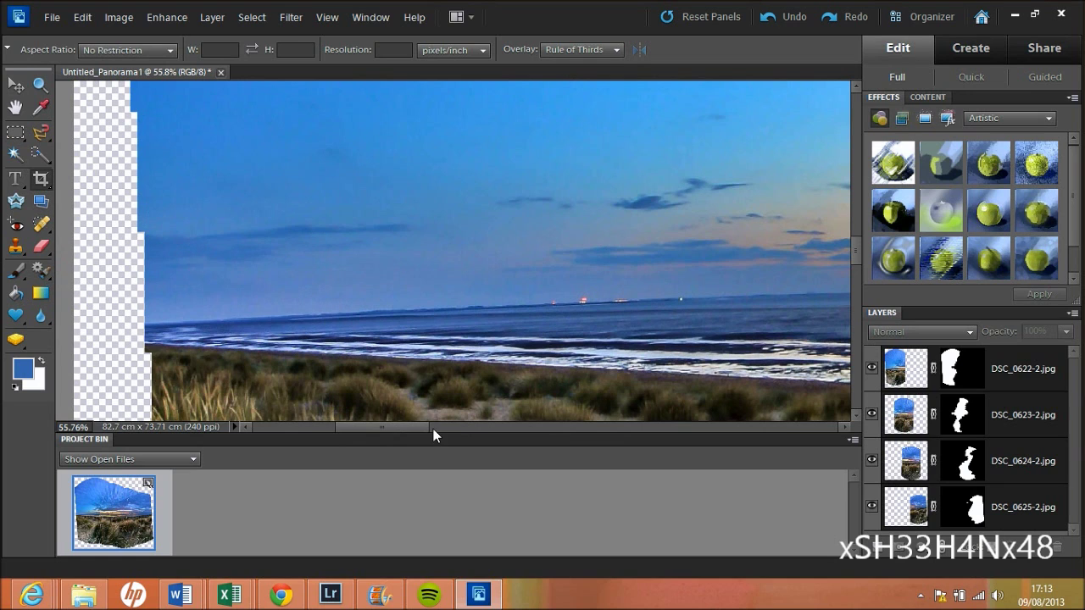
pyautogui.click(433, 429)
pyautogui.moveTo(433, 429); pyautogui.dragTo(581, 424)
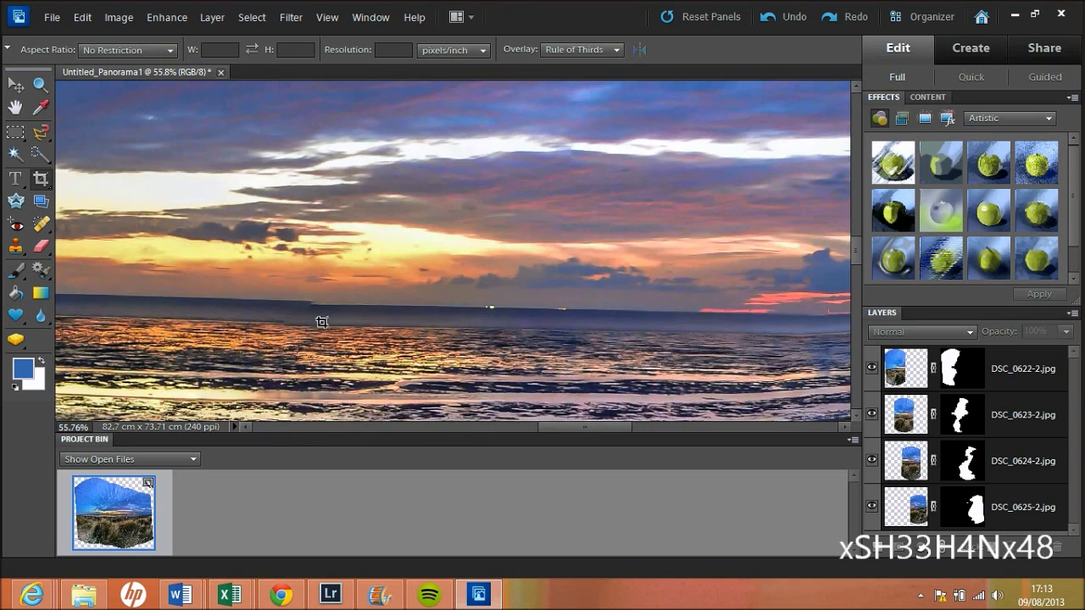
pyautogui.click(15, 247)
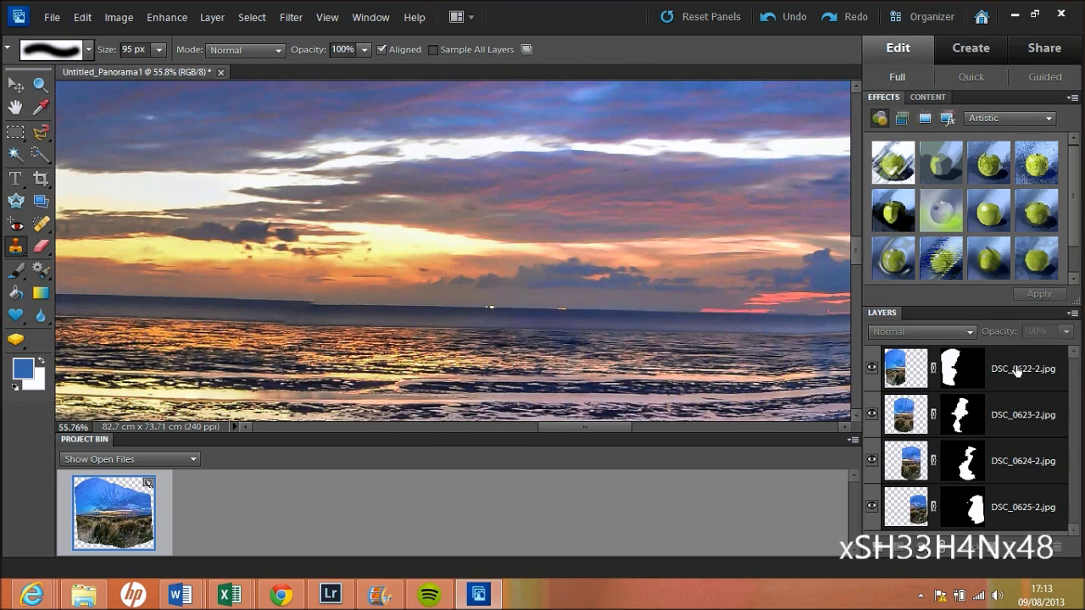
# Flatten the panorama, convert Background to an unlocked Layer 0, and set the clone brush to 69 px
pyautogui.rightClick(1024, 392)
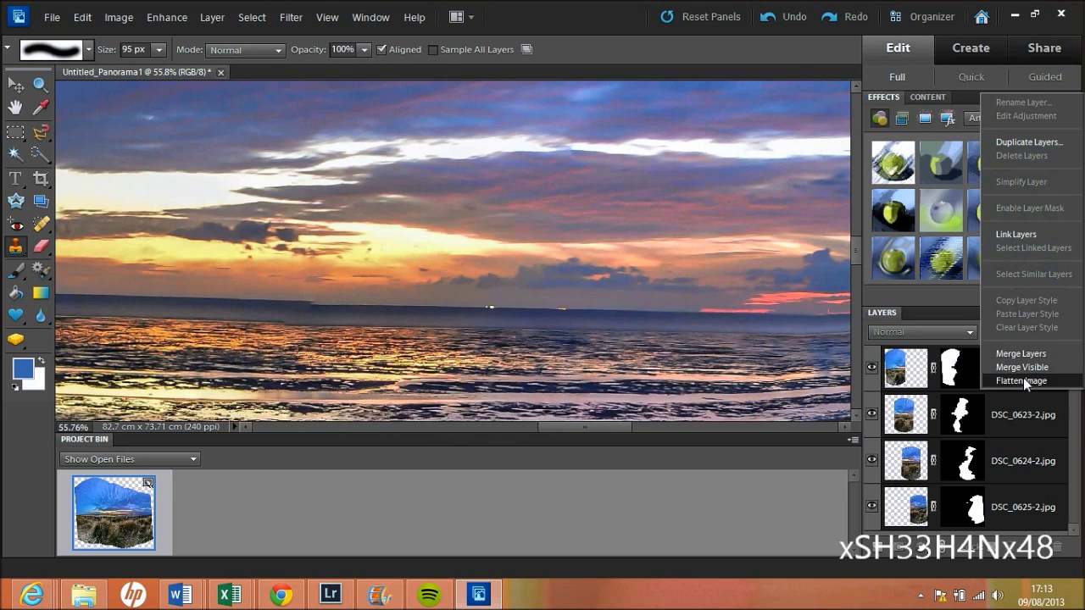
pyautogui.click(1023, 380)
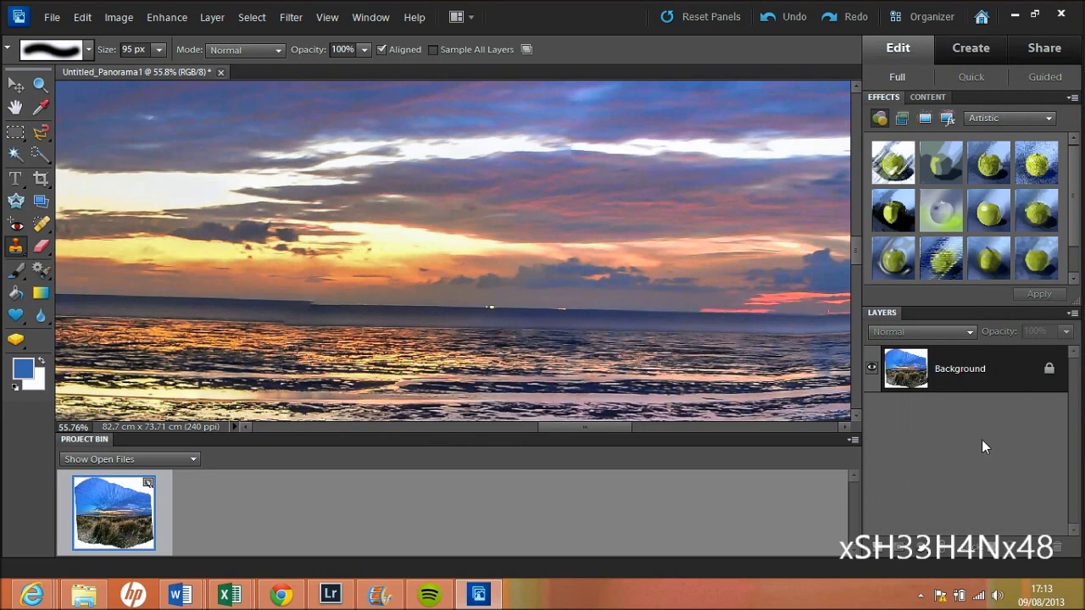
pyautogui.doubleClick(966, 373)
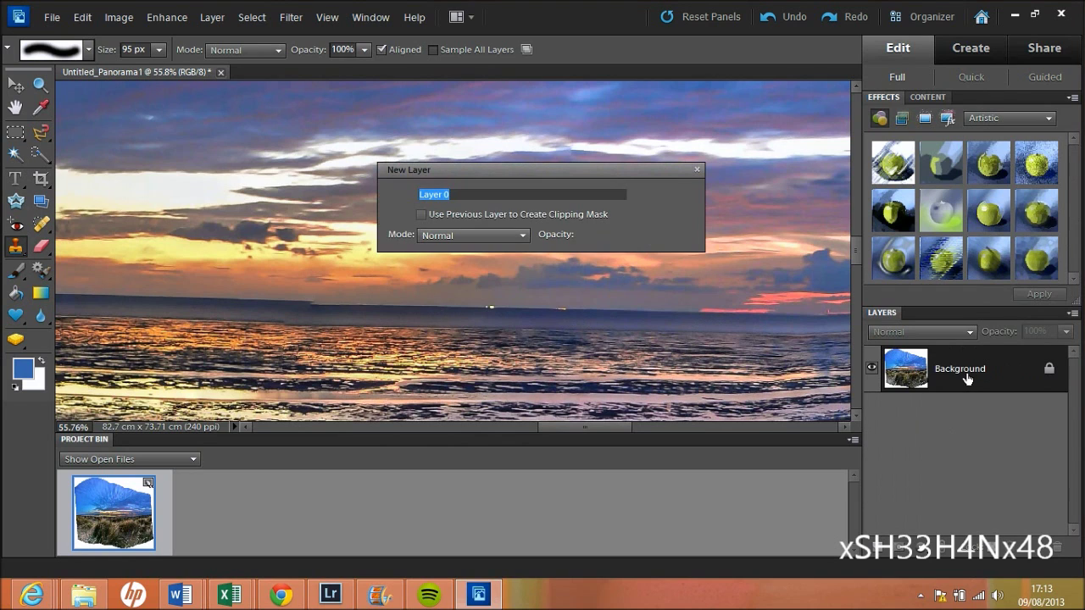
pyautogui.click(669, 195)
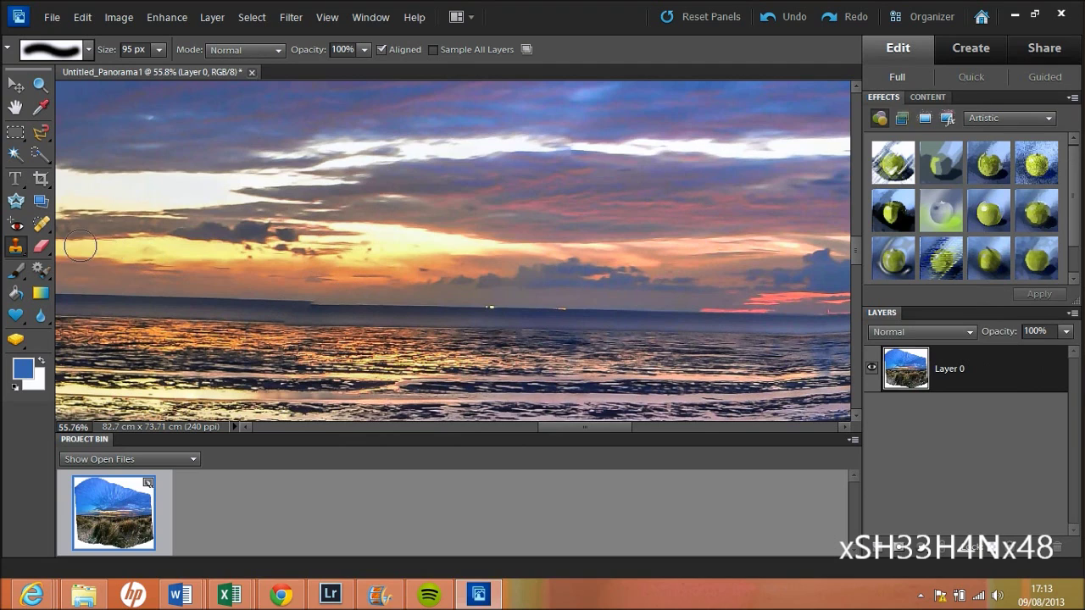
pyautogui.click(157, 53)
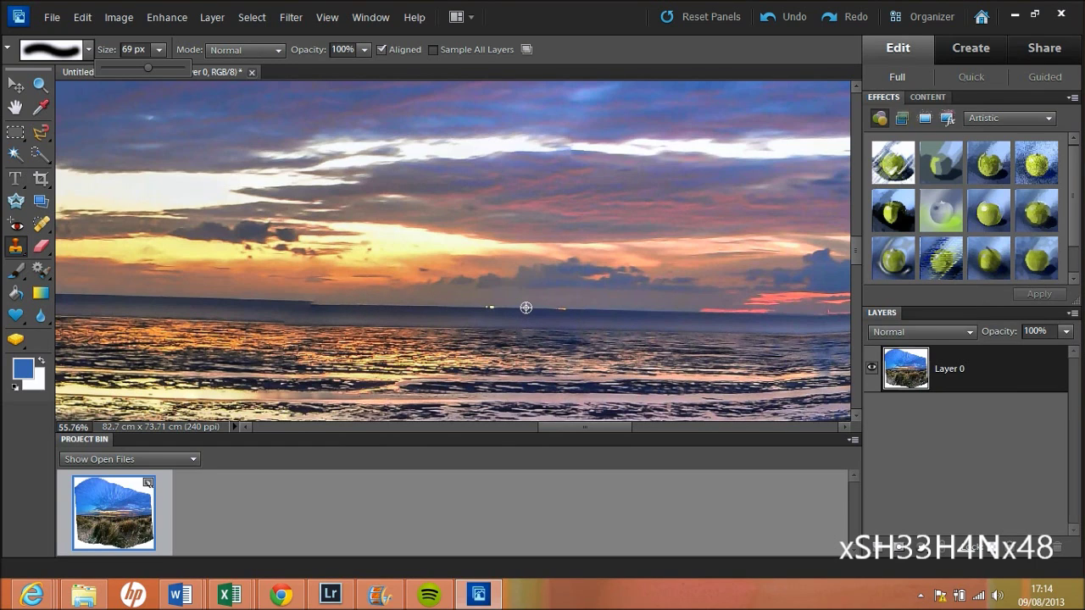
# Clone-stamp over the horizon seam with the 69 px brush, then pan to the panorama's ragged edge
pyautogui.keyDown('alt'); pyautogui.click(313, 305); pyautogui.keyUp('alt')
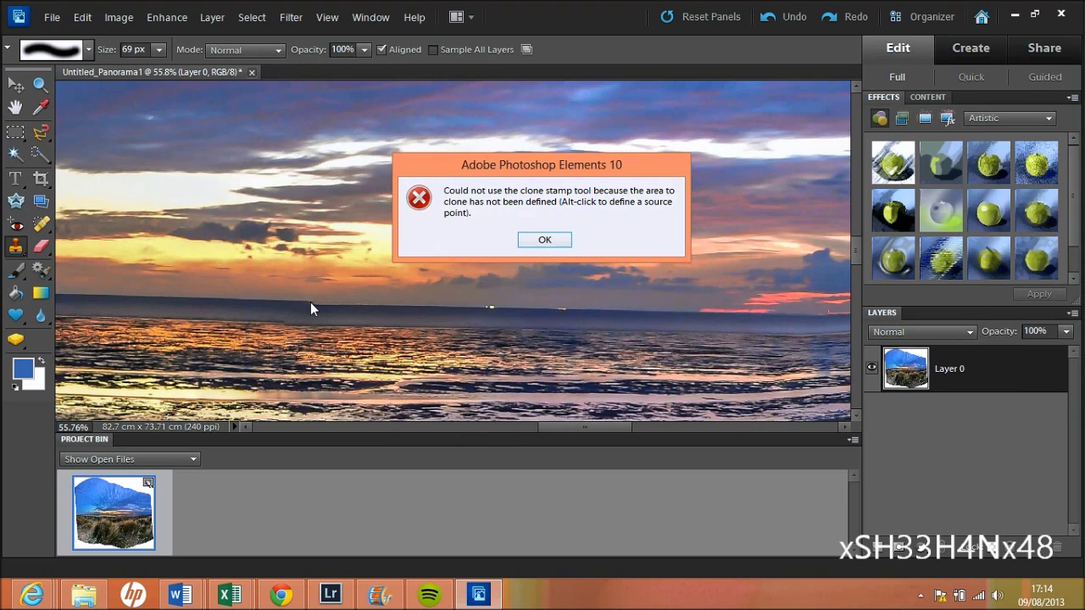
pyautogui.click(535, 242)
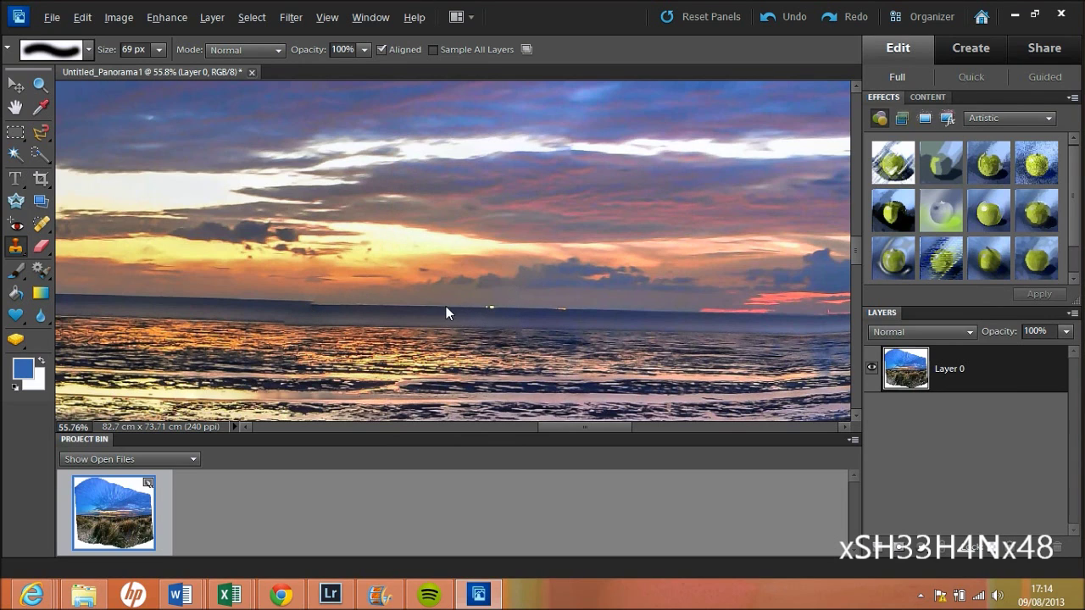
pyautogui.click(295, 299)
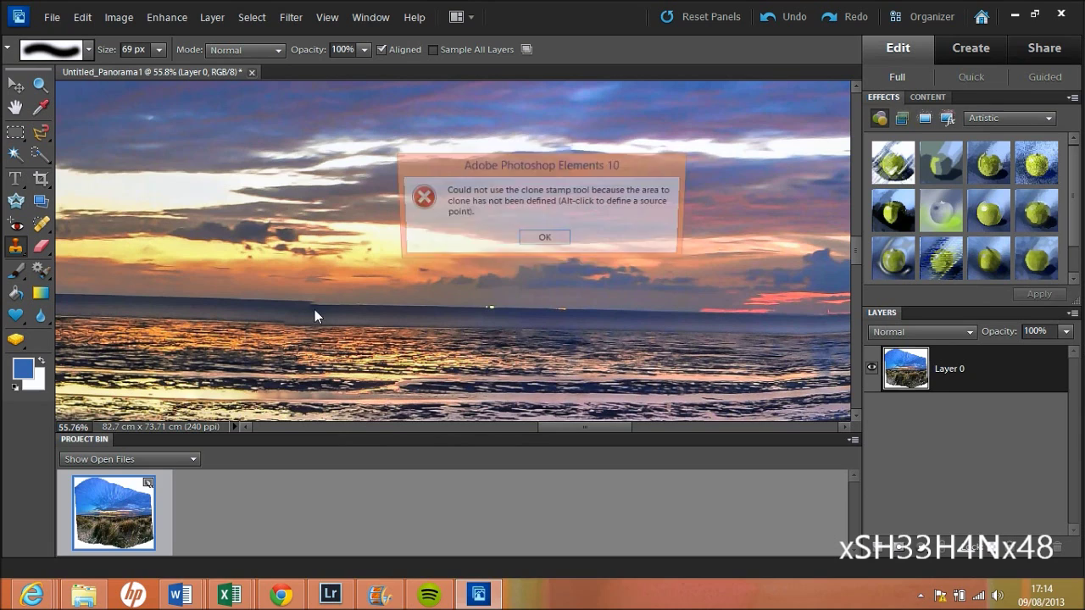
pyautogui.click(536, 244)
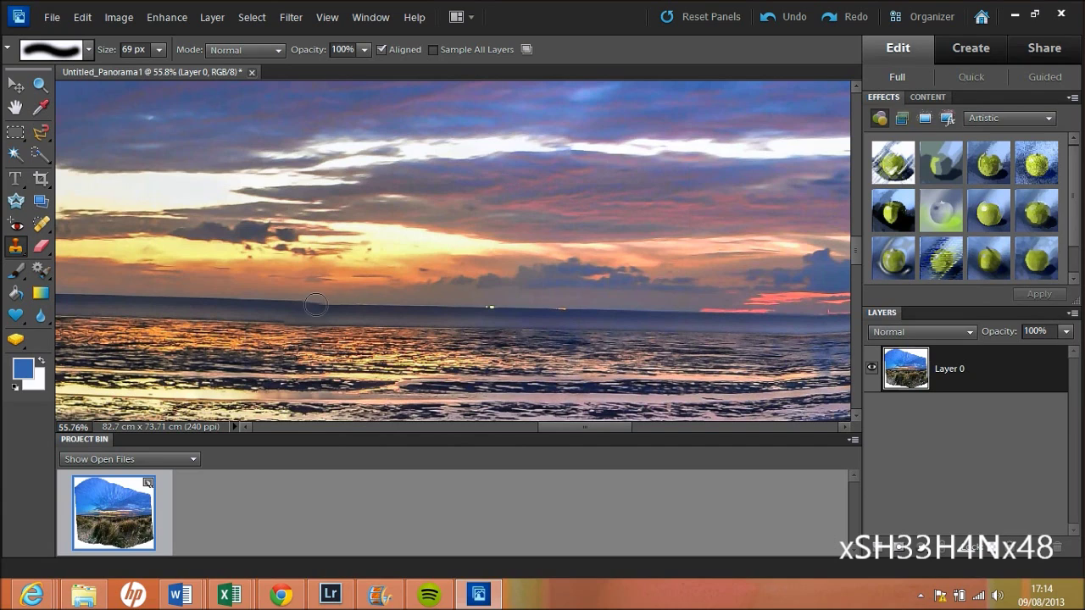
pyautogui.moveTo(311, 304); pyautogui.dragTo(320, 304)
pyautogui.moveTo(330, 305); pyautogui.dragTo(337, 305)
pyautogui.moveTo(606, 427)
pyautogui.mouseDown()
pyautogui.moveTo(653, 426)
pyautogui.moveTo(634, 426)
pyautogui.mouseUp()
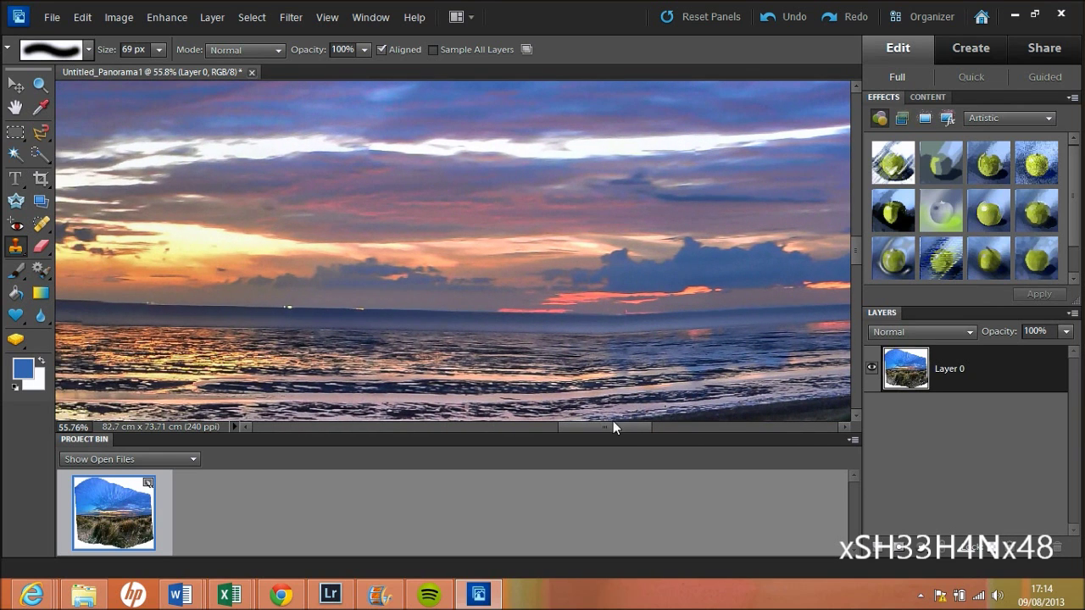
pyautogui.moveTo(603, 428)
pyautogui.mouseDown()
pyautogui.moveTo(738, 421)
pyautogui.moveTo(341, 383)
pyautogui.moveTo(377, 380)
pyautogui.moveTo(349, 381)
pyautogui.moveTo(533, 266)
pyautogui.mouseUp()
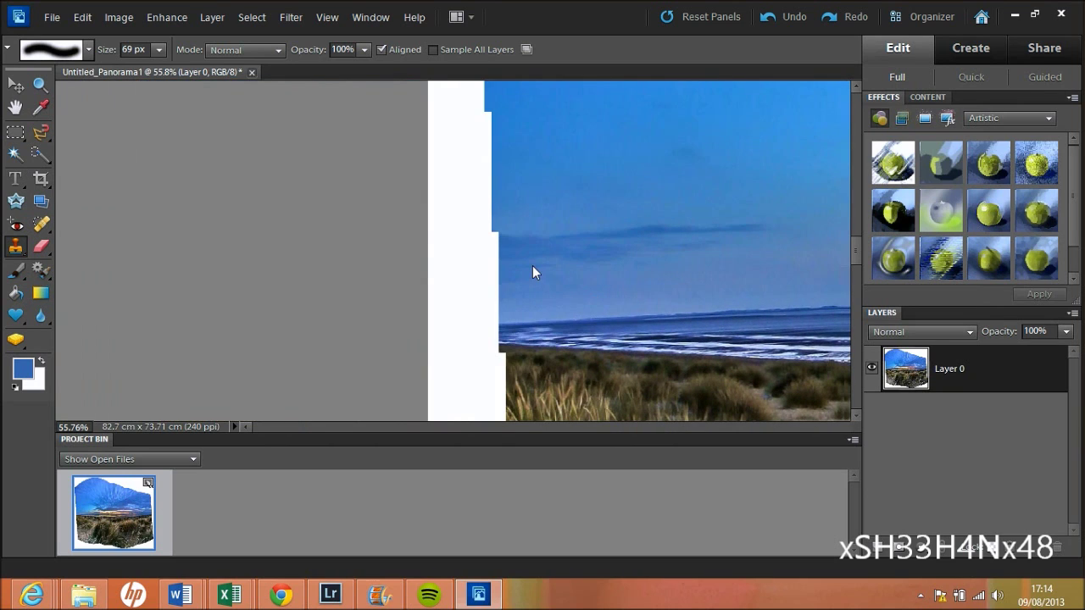
# Clone horizon, sea and grass across the white left edge and into its notch
pyautogui.click(506, 324)
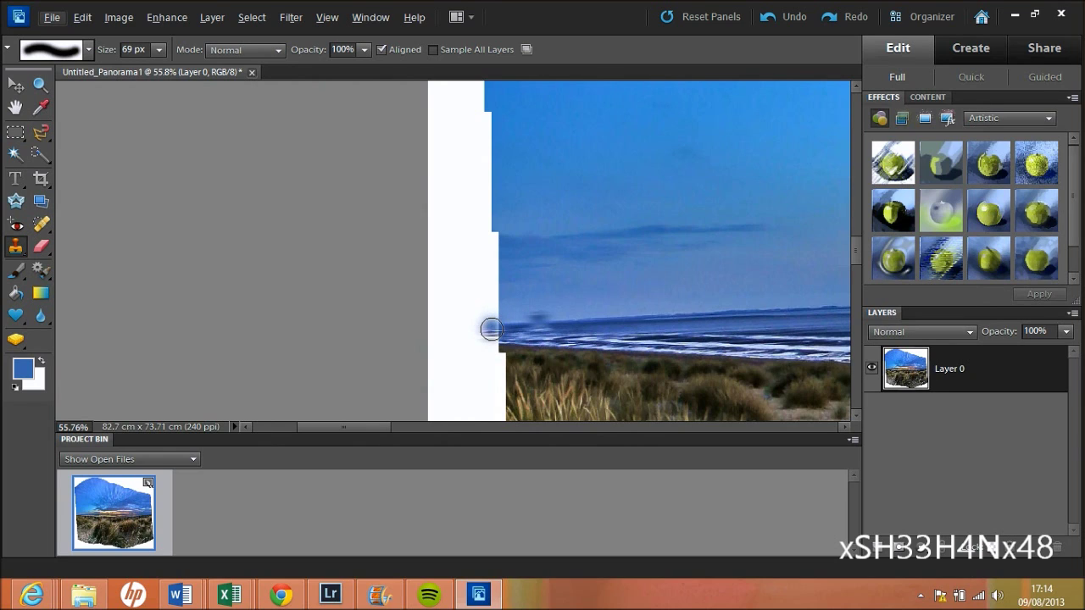
pyautogui.click(497, 330)
pyautogui.moveTo(496, 330); pyautogui.dragTo(439, 333)
pyautogui.moveTo(430, 333)
pyautogui.mouseDown()
pyautogui.moveTo(450, 307)
pyautogui.moveTo(509, 313)
pyautogui.moveTo(465, 300)
pyautogui.moveTo(441, 258)
pyautogui.moveTo(475, 258)
pyautogui.mouseUp()
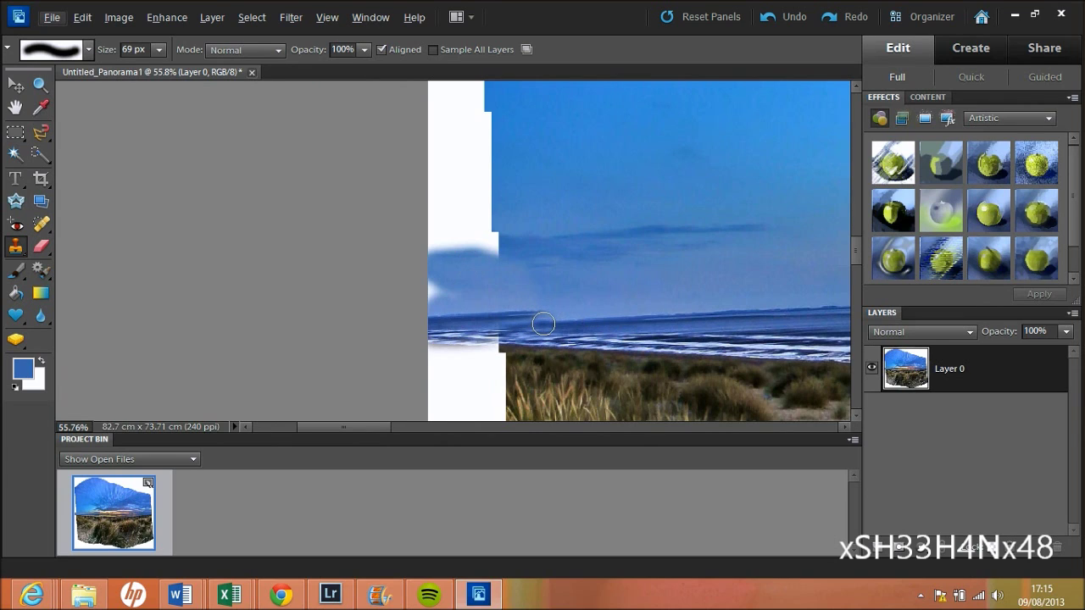
pyautogui.moveTo(543, 323)
pyautogui.mouseDown()
pyautogui.moveTo(424, 322)
pyautogui.moveTo(540, 310)
pyautogui.moveTo(428, 276)
pyautogui.moveTo(479, 320)
pyautogui.moveTo(508, 323)
pyautogui.moveTo(489, 327)
pyautogui.moveTo(461, 317)
pyautogui.moveTo(491, 316)
pyautogui.moveTo(458, 306)
pyautogui.moveTo(478, 327)
pyautogui.moveTo(439, 327)
pyautogui.moveTo(457, 314)
pyautogui.moveTo(441, 311)
pyautogui.mouseUp()
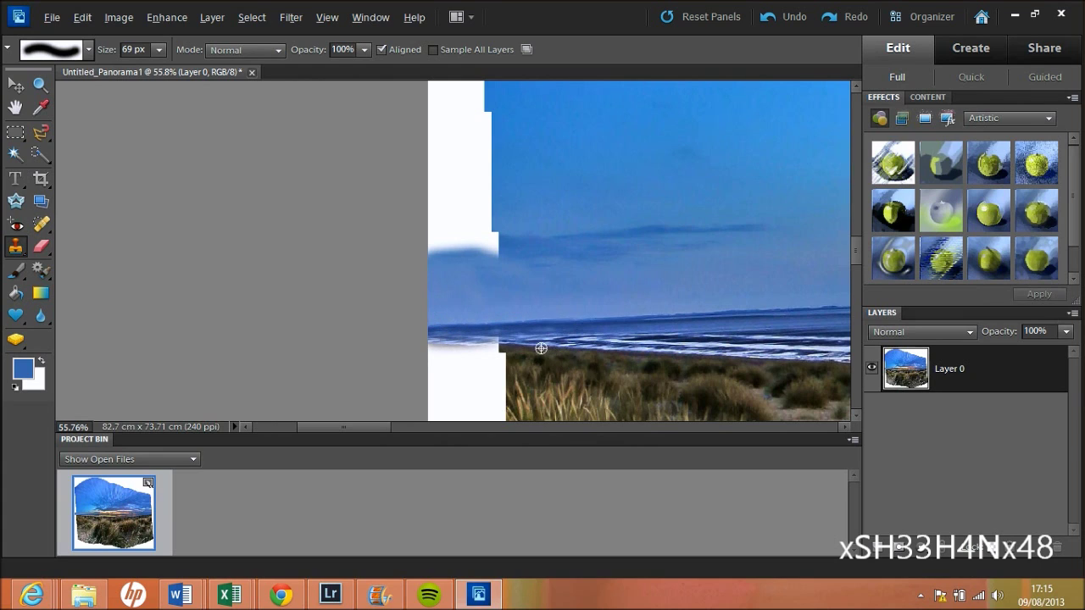
pyautogui.moveTo(485, 346)
pyautogui.mouseDown()
pyautogui.moveTo(496, 347)
pyautogui.moveTo(439, 346)
pyautogui.moveTo(496, 352)
pyautogui.mouseUp()
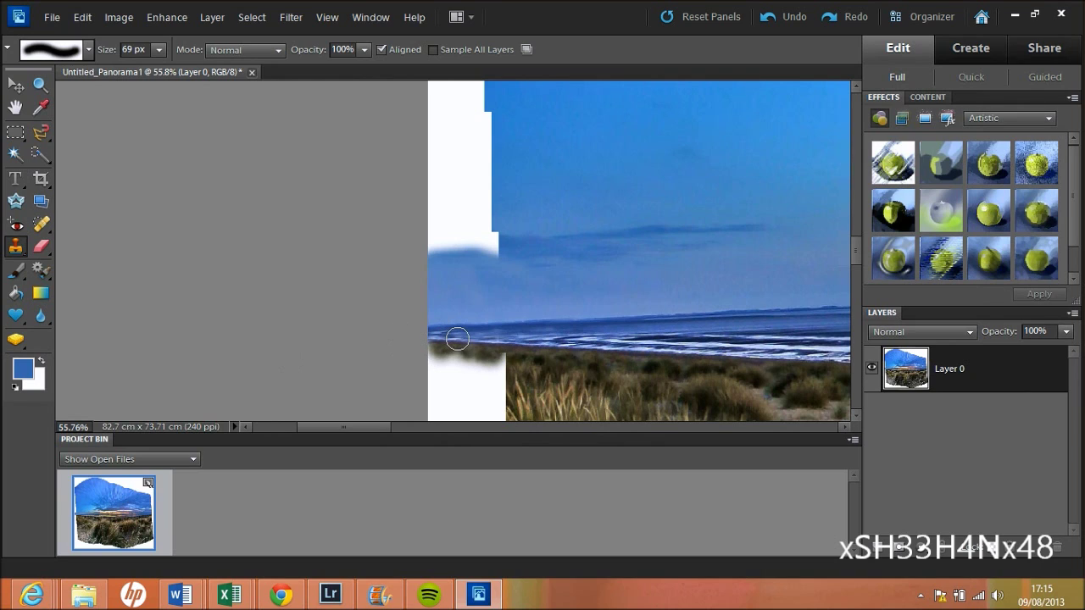
pyautogui.moveTo(449, 335); pyautogui.dragTo(492, 360)
# Paint cloned sky over the upper and lower parts of the left-edge notch
pyautogui.keyDown('alt'); pyautogui.click(527, 242); pyautogui.keyUp('alt')
pyautogui.moveTo(499, 243); pyautogui.dragTo(505, 240)
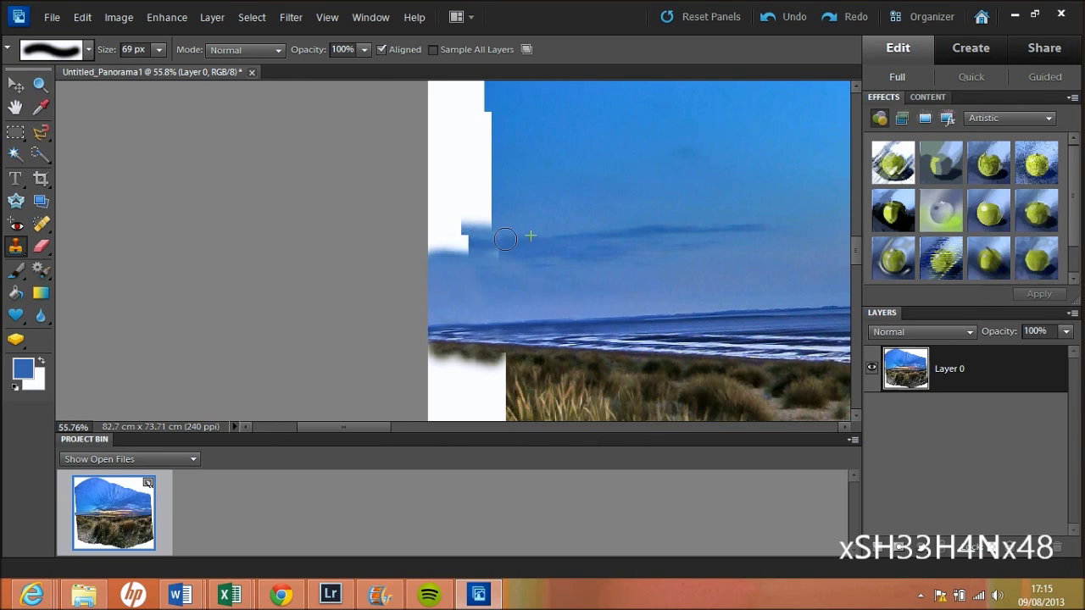
pyautogui.keyDown('alt'); pyautogui.click(580, 208); pyautogui.keyUp('alt')
pyautogui.moveTo(444, 199); pyautogui.dragTo(458, 251)
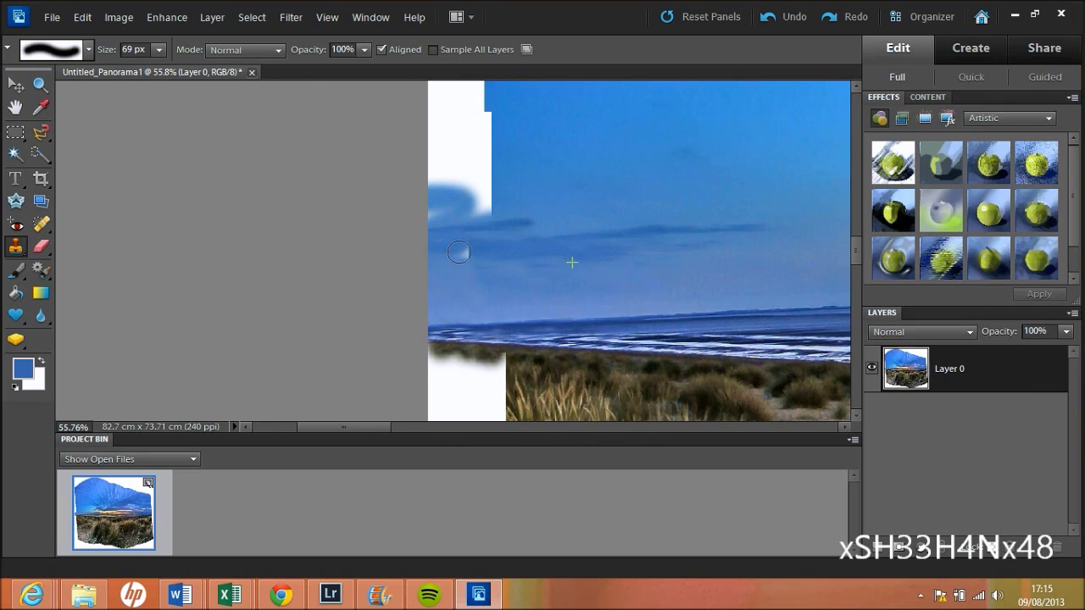
pyautogui.moveTo(507, 208); pyautogui.dragTo(465, 205)
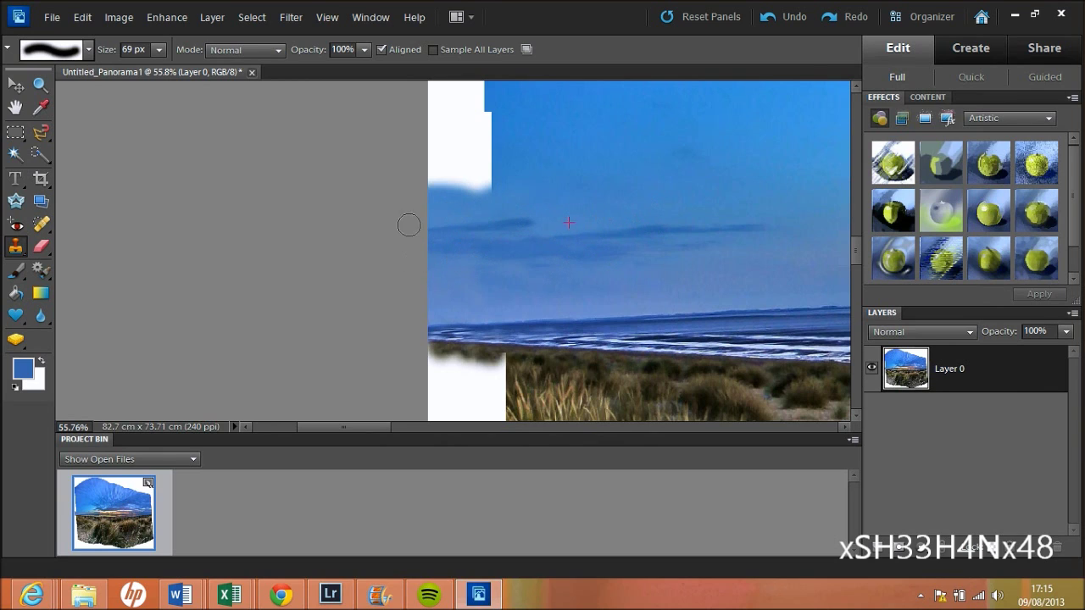
pyautogui.moveTo(408, 225)
pyautogui.mouseDown()
pyautogui.moveTo(422, 170)
pyautogui.moveTo(399, 179)
pyautogui.mouseUp()
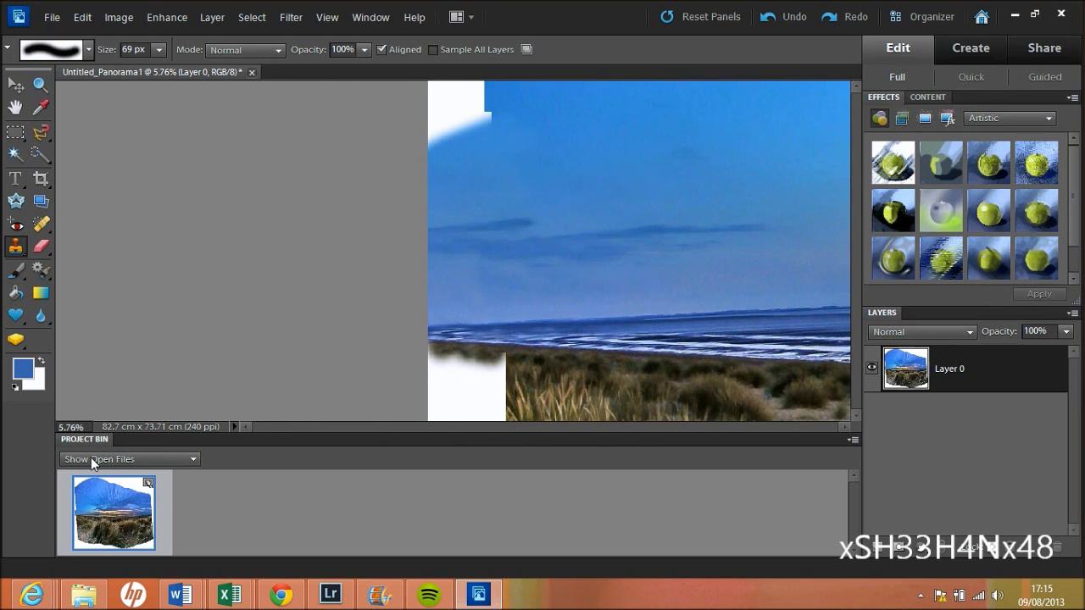
# Zoom out and crop the panorama to exclude its white edges
pyautogui.press('Return')
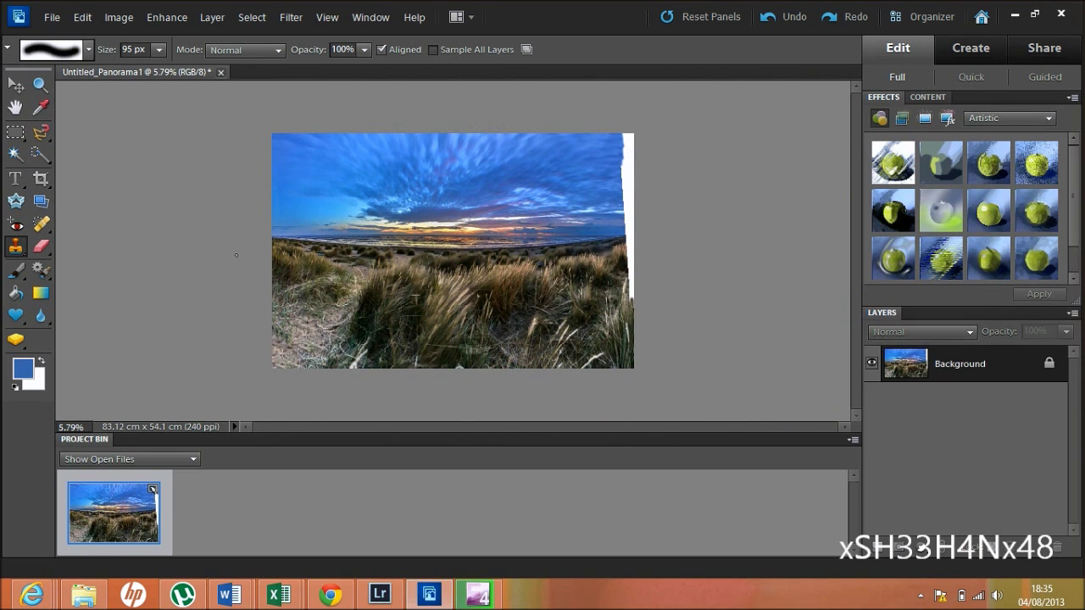
pyautogui.click(40, 178)
pyautogui.moveTo(256, 124)
pyautogui.mouseDown()
pyautogui.moveTo(597, 422)
pyautogui.moveTo(621, 424)
pyautogui.mouseUp()
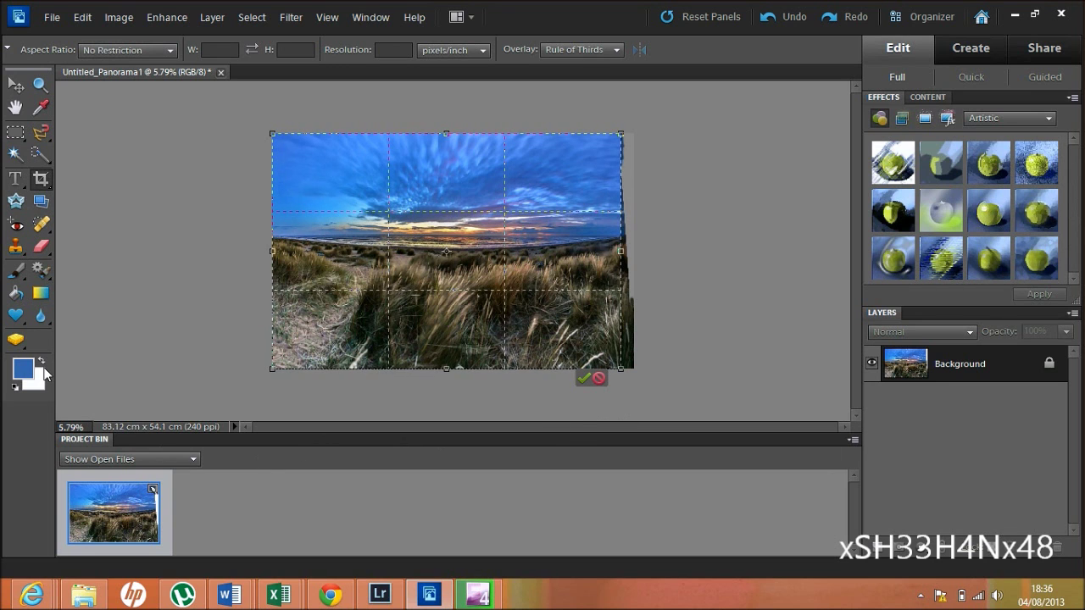
pyautogui.click(584, 377)
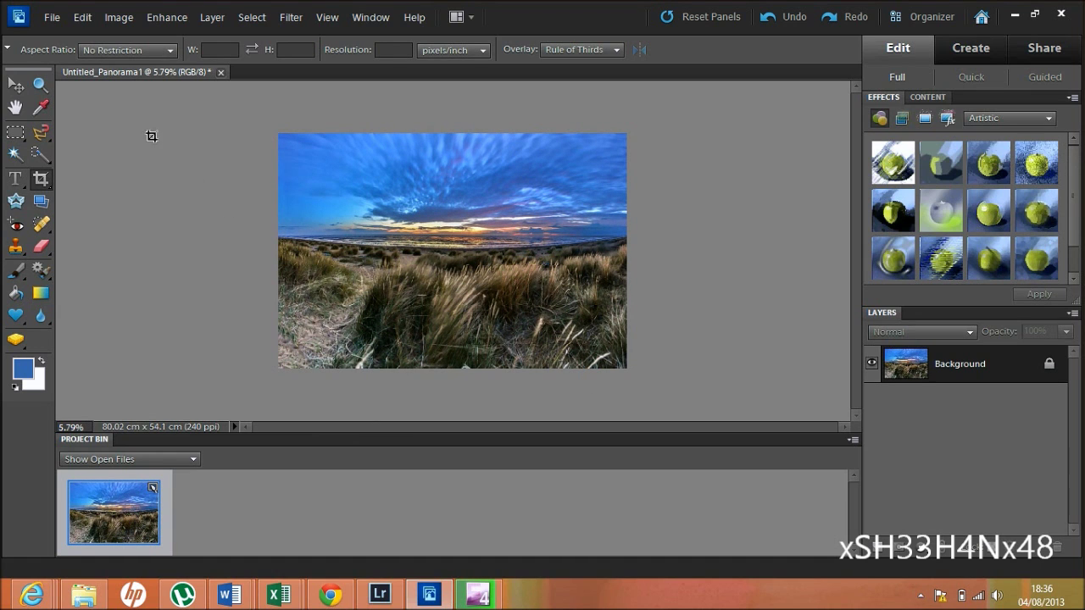
# Save the cropped panorama as the JPEG 'Sub Final Pano'
pyautogui.click(51, 17)
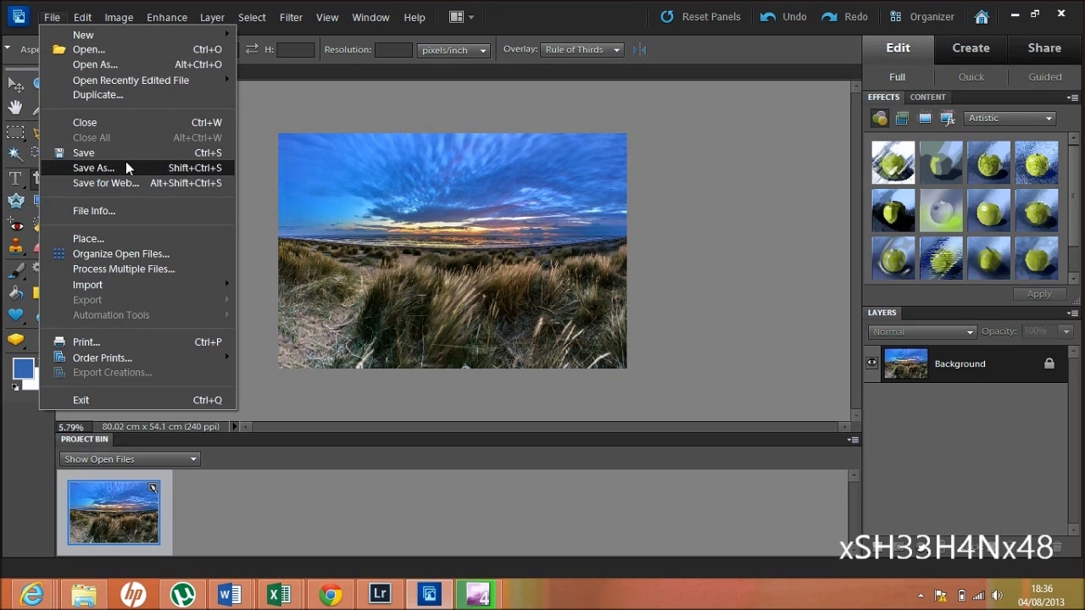
pyautogui.click(125, 167)
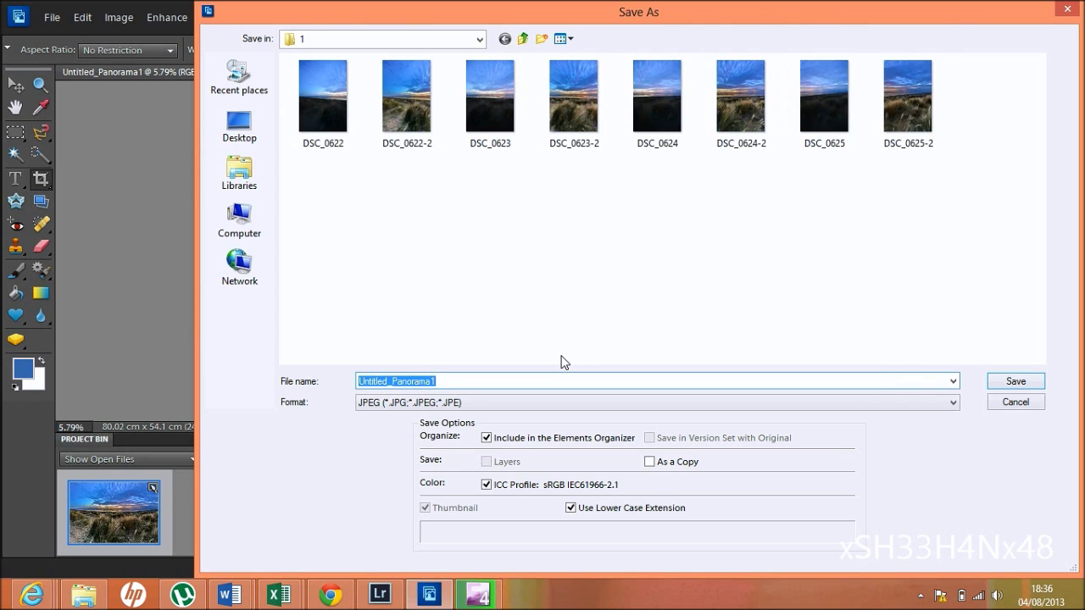
pyautogui.write('Sub Final P')
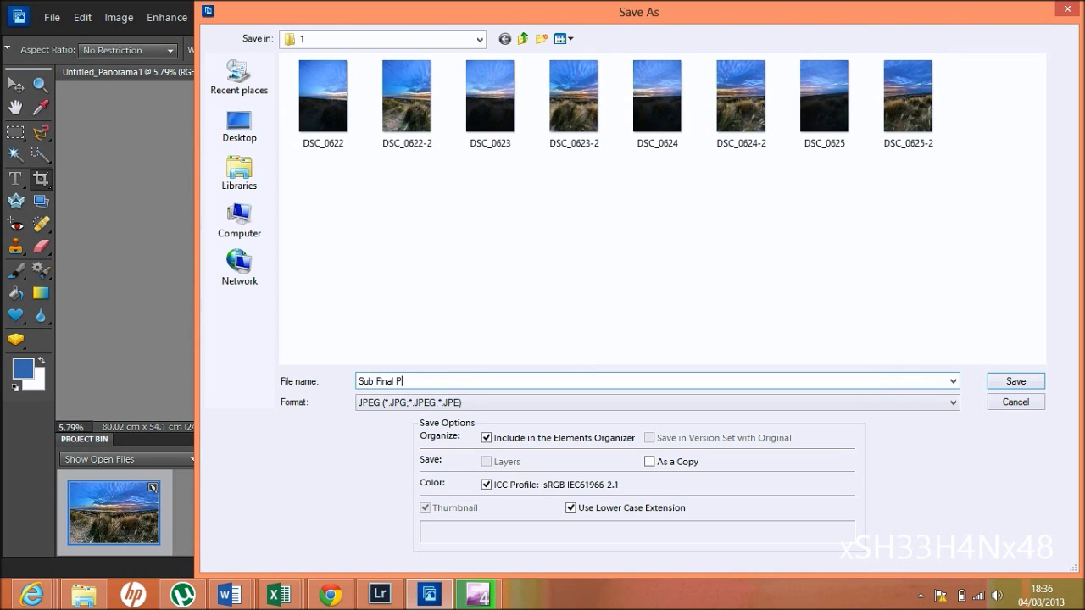
pyautogui.press('Return')
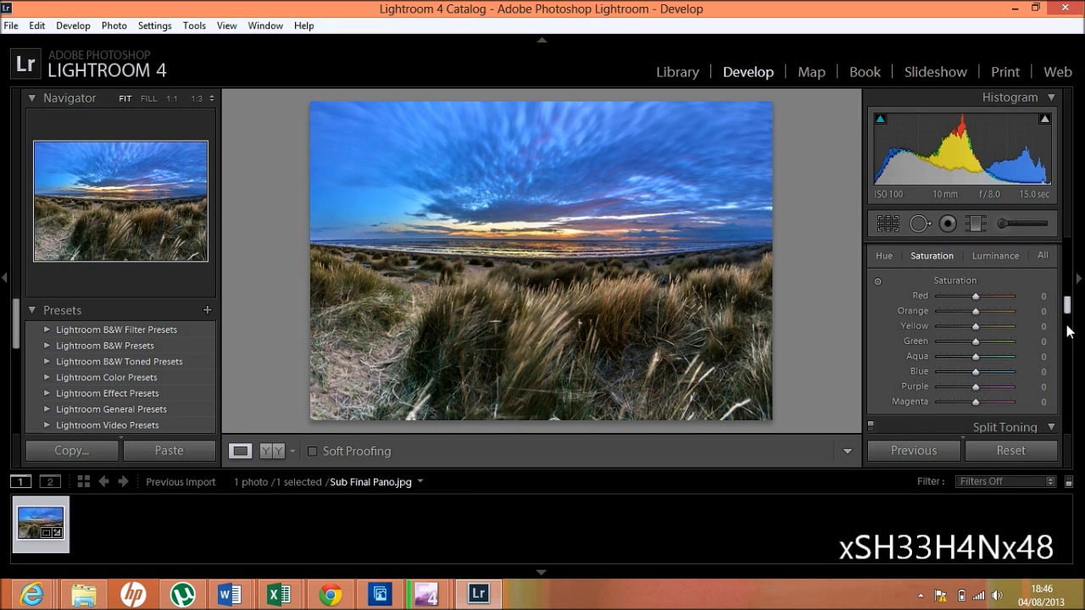
# Raise Sharpening Amount to 50 and increase Masking for the panorama
pyautogui.scroll(-3, 1068, 325)
pyautogui.scroll(-2, 1067, 331)
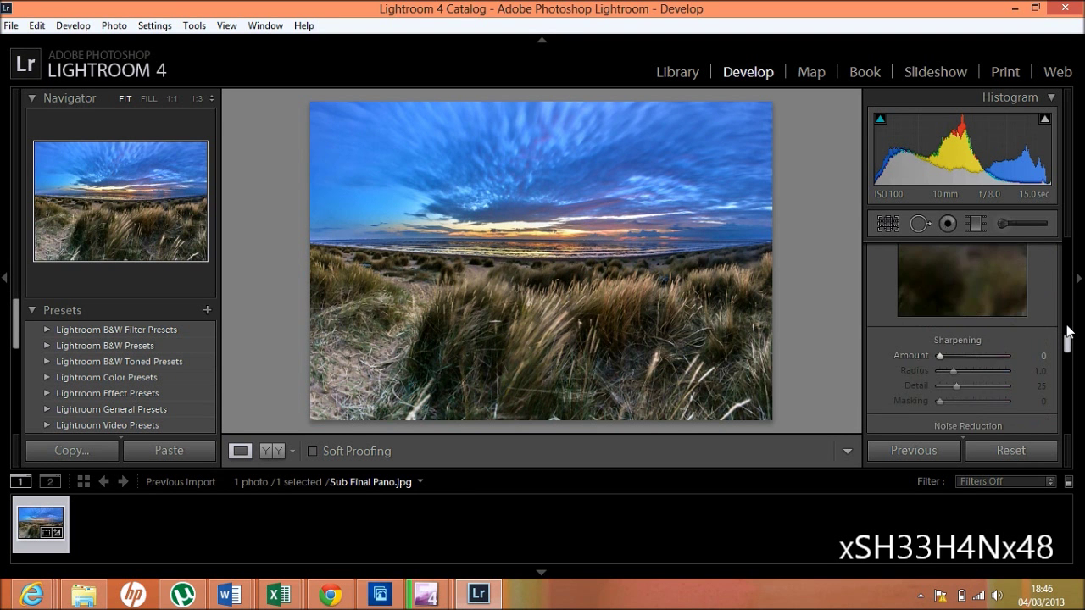
pyautogui.scroll(-2, 1067, 335)
pyautogui.scroll(-1, 1068, 341)
pyautogui.scroll(-3, 1068, 343)
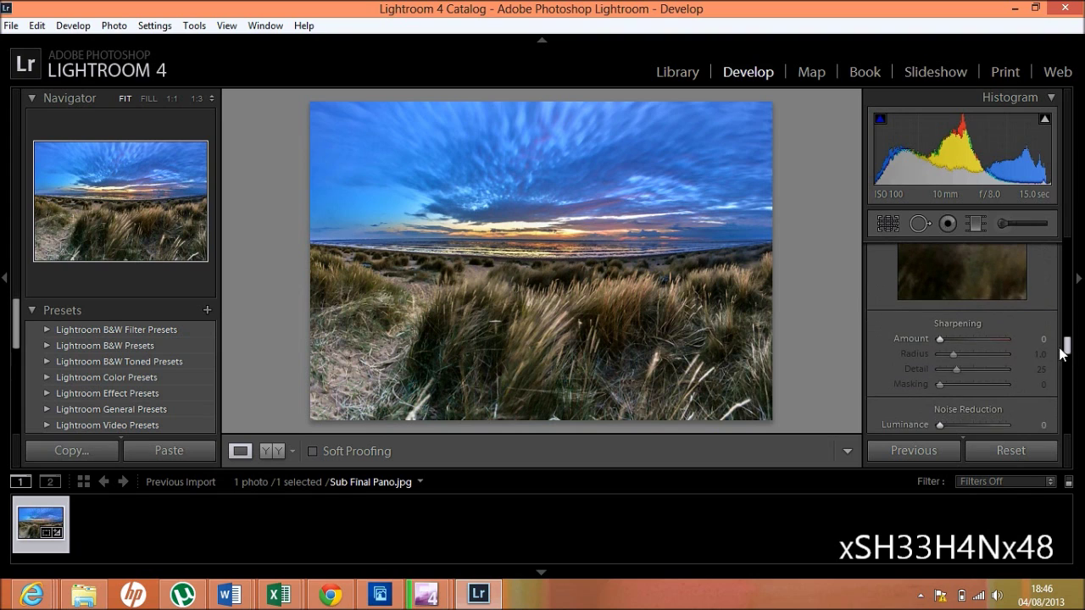
pyautogui.moveTo(940, 339); pyautogui.dragTo(962, 340)
pyautogui.moveTo(940, 384); pyautogui.dragTo(965, 384)
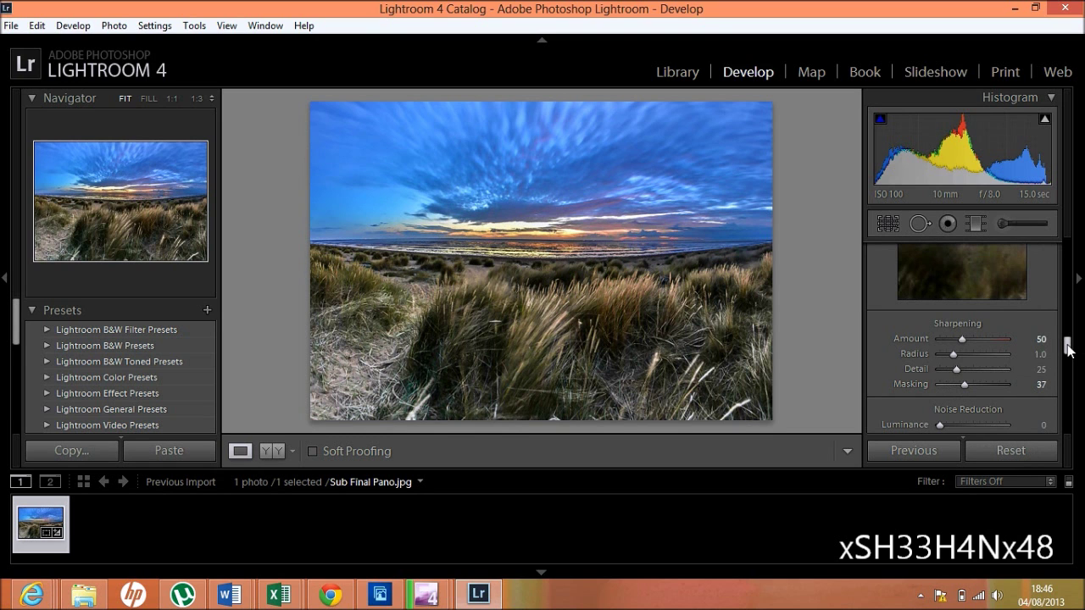
# Add a -14 post-crop vignette and set Highlights +31 and Exposure +0.12
pyautogui.moveTo(1068, 347); pyautogui.dragTo(1067, 398)
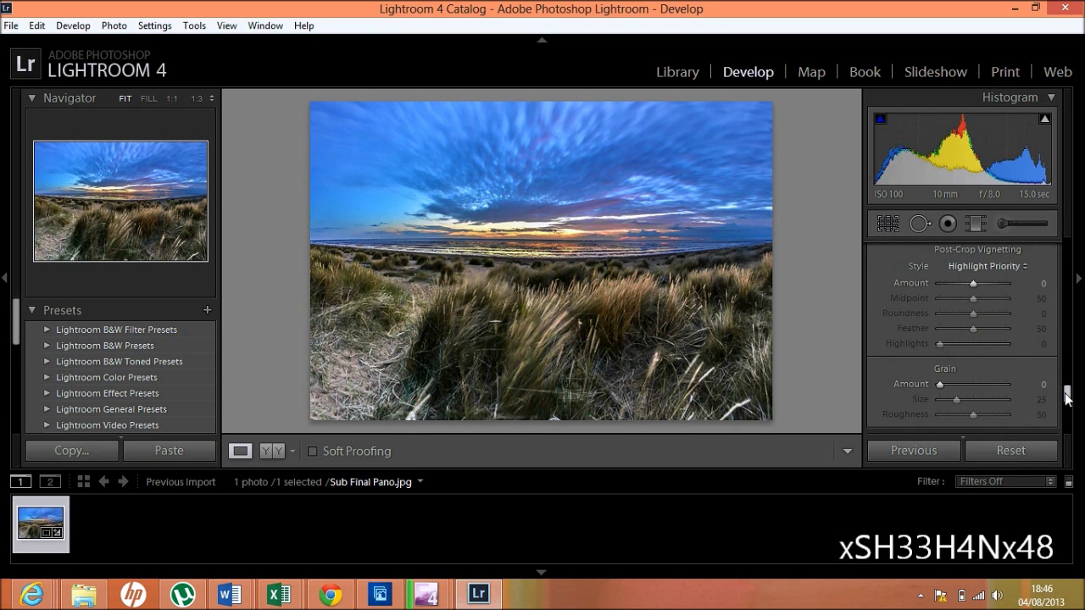
pyautogui.moveTo(970, 285); pyautogui.dragTo(969, 289)
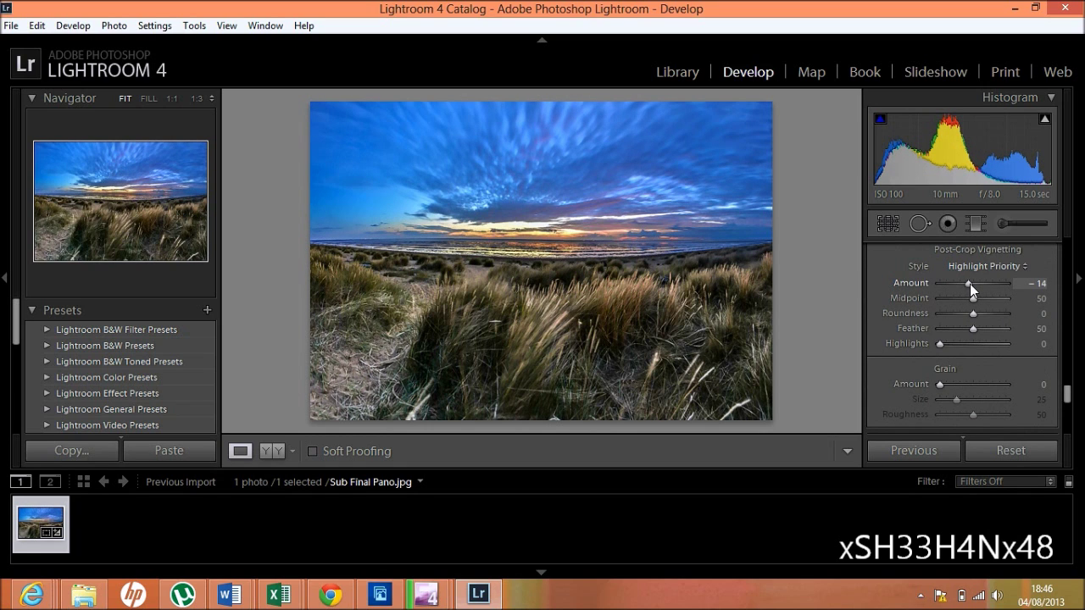
pyautogui.moveTo(1067, 395); pyautogui.dragTo(1066, 244)
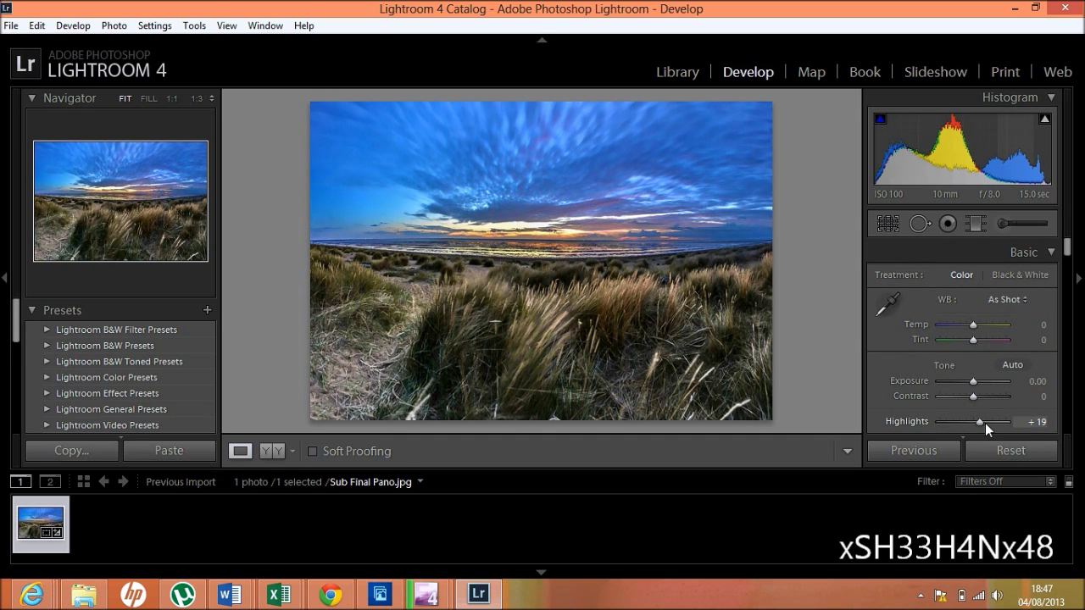
pyautogui.moveTo(985, 423); pyautogui.dragTo(989, 423)
pyautogui.moveTo(972, 381); pyautogui.dragTo(975, 381)
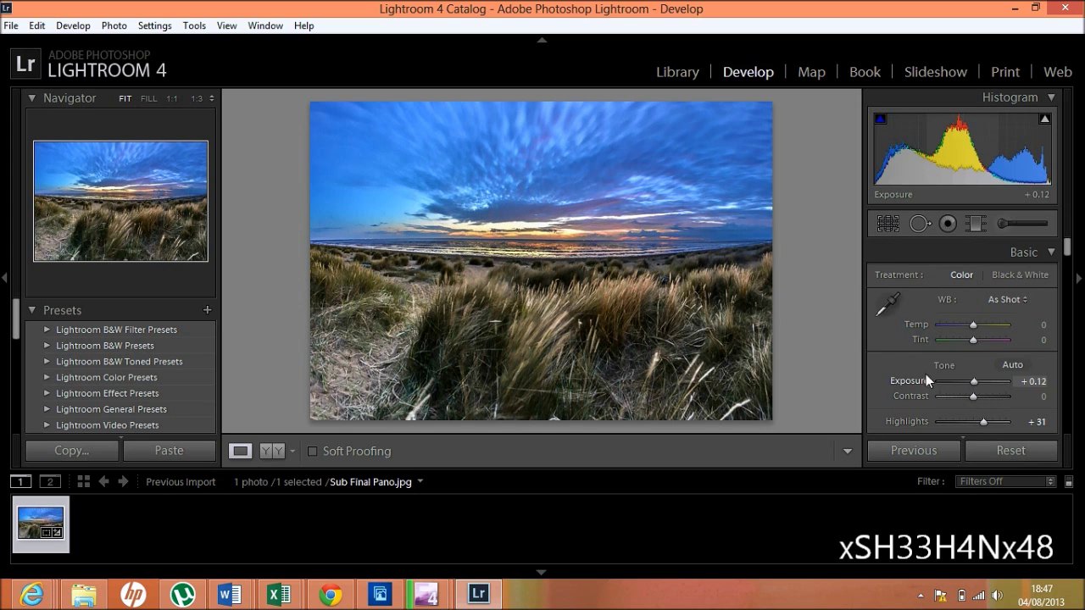
# Zoom to 1:3 on the sunset horizon and set an Adjustment Brush to Exposure -0.05, Clarity 100
pyautogui.click(523, 228)
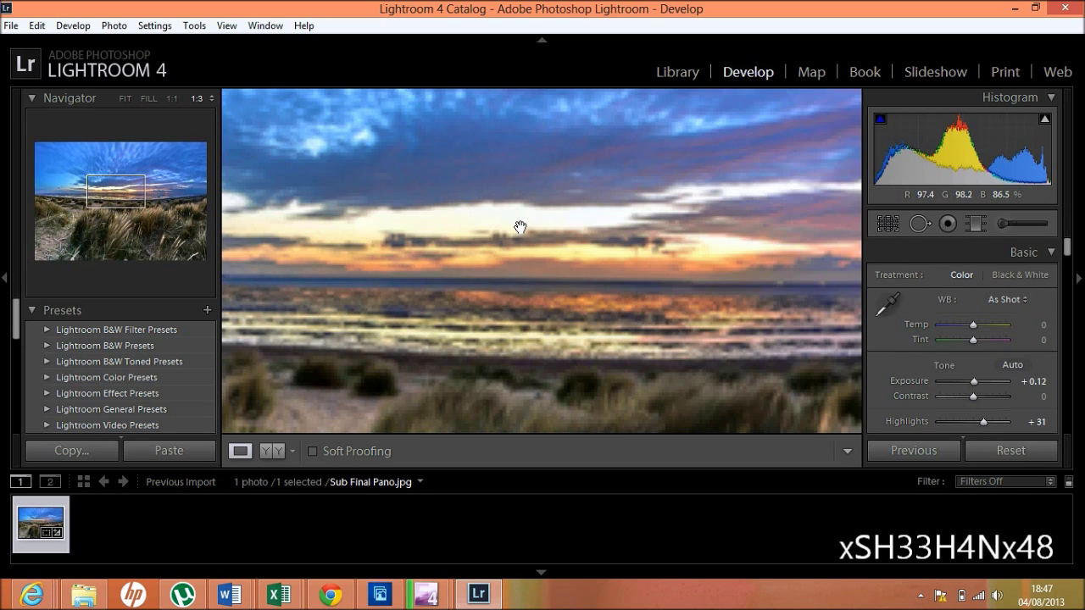
pyautogui.moveTo(492, 218)
pyautogui.mouseDown()
pyautogui.moveTo(553, 236)
pyautogui.moveTo(530, 194)
pyautogui.moveTo(555, 229)
pyautogui.mouseUp()
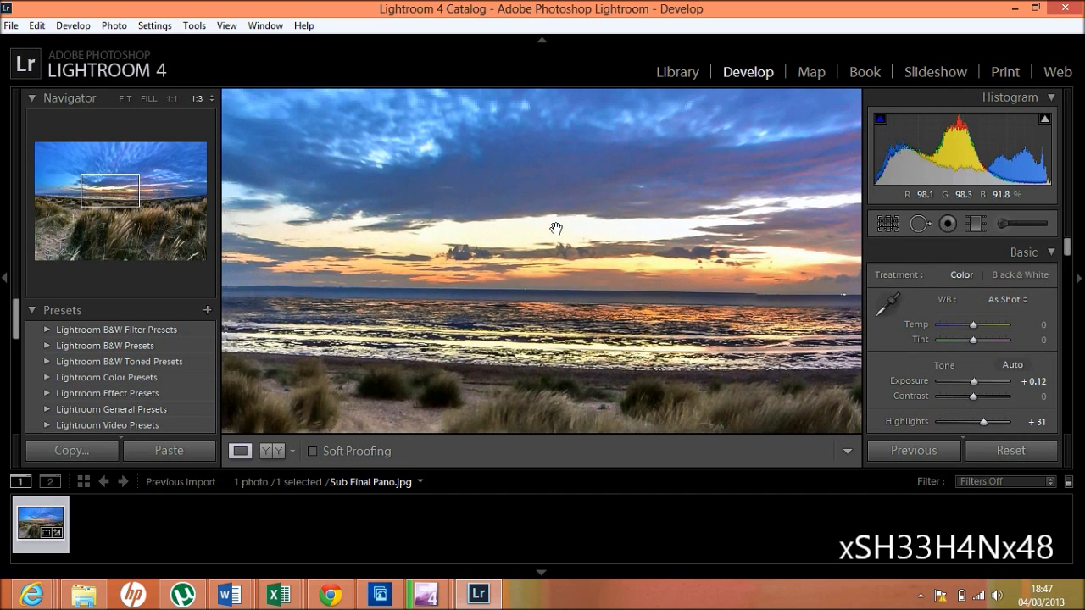
pyautogui.click(1003, 225)
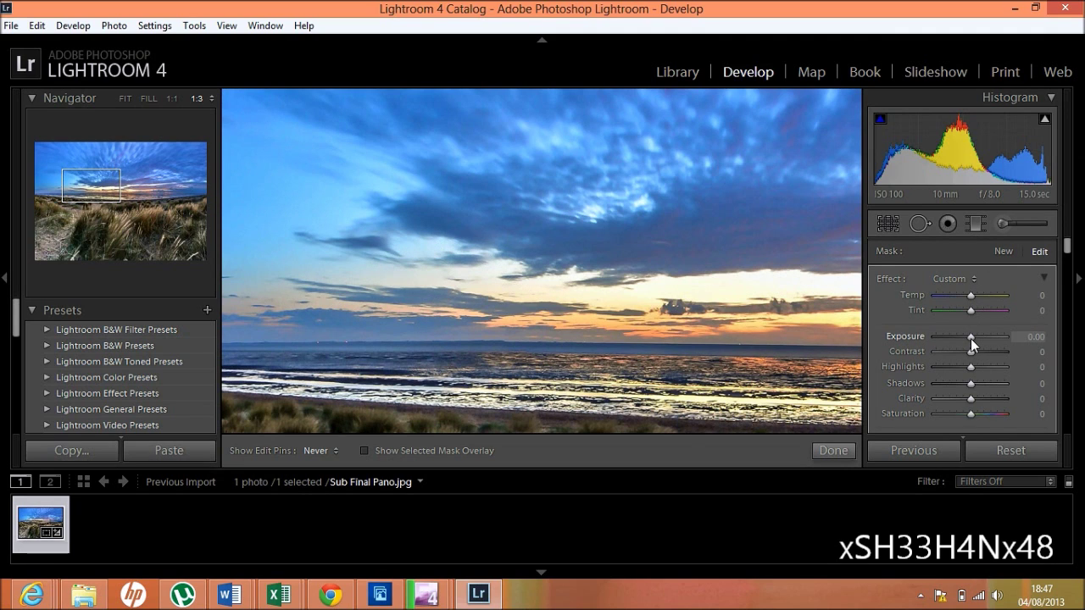
pyautogui.moveTo(970, 338); pyautogui.dragTo(969, 339)
pyautogui.click(1012, 397)
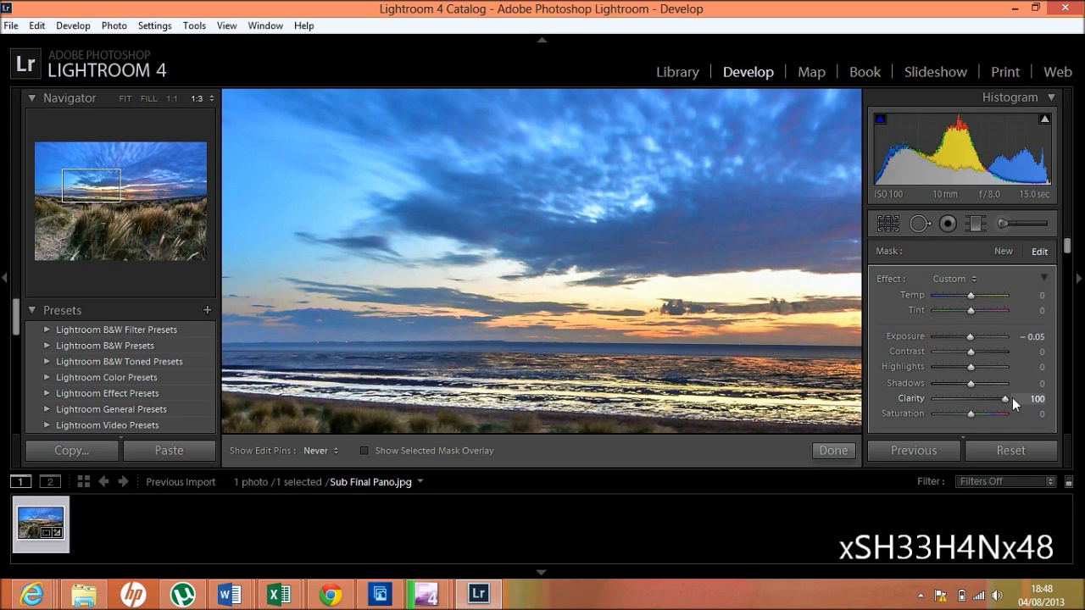